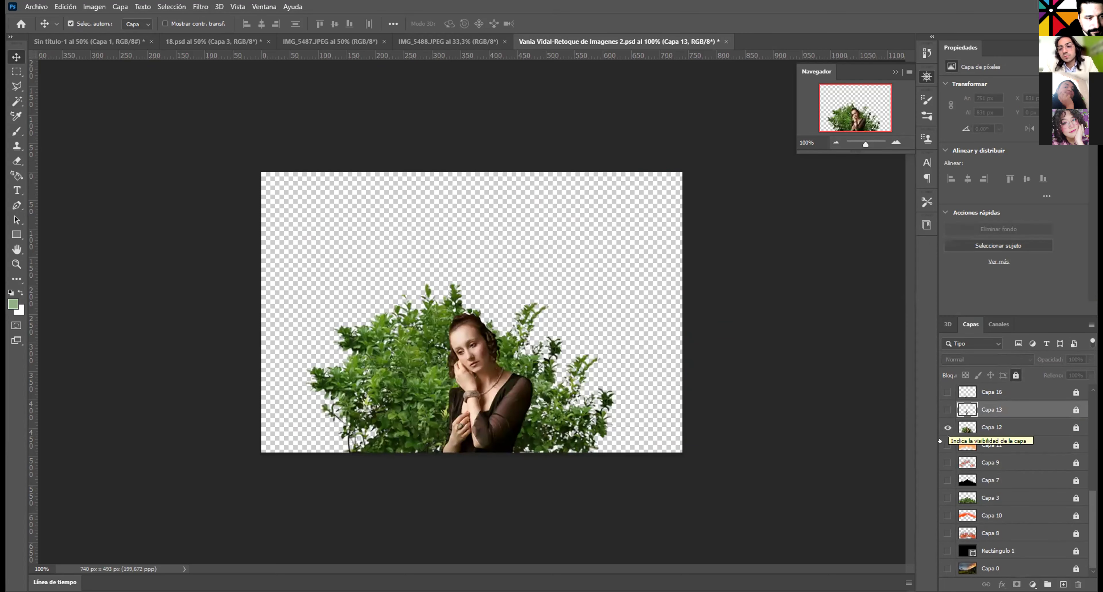
Hide Capa 12 and leave only the landscape background layer Capa 0 visible
{"action": "left_click", "coordinate": [947, 444]}
{"action": "left_click", "coordinate": [947, 427]}
{"action": "left_click", "coordinate": [947, 445]}
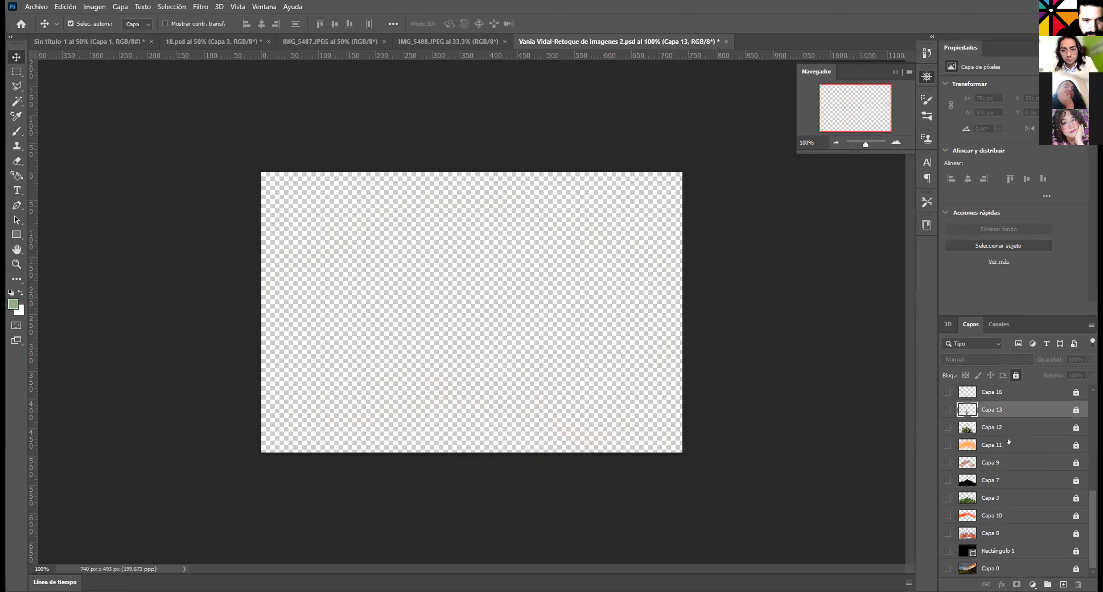
{"action": "mouse_move", "coordinate": [1091, 540]}
{"action": "left_mouse_down"}
{"action": "mouse_move", "coordinate": [1092, 439]}
{"action": "mouse_move", "coordinate": [1091, 559]}
{"action": "left_mouse_up"}
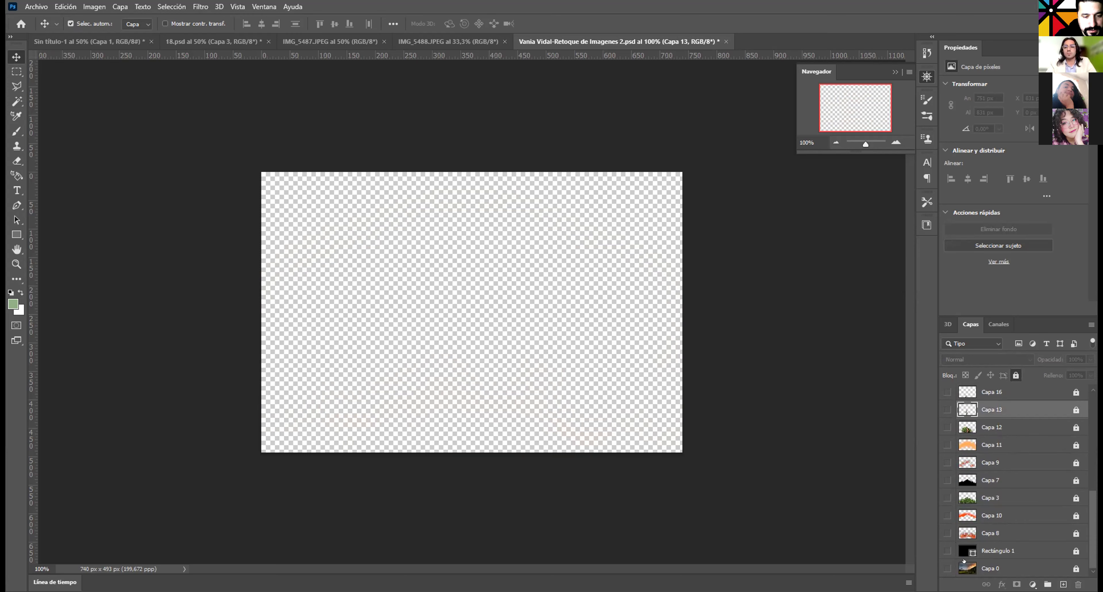
{"action": "left_click", "coordinate": [948, 568]}
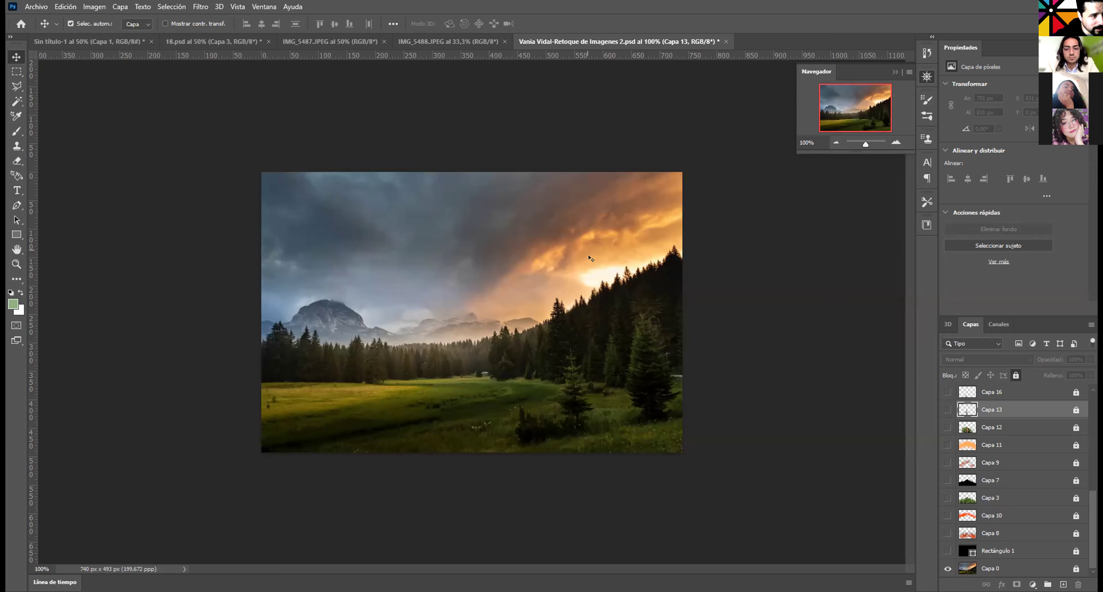
Run a quick PNG export of the visible landscape background
{"action": "left_click", "coordinate": [36, 8]}
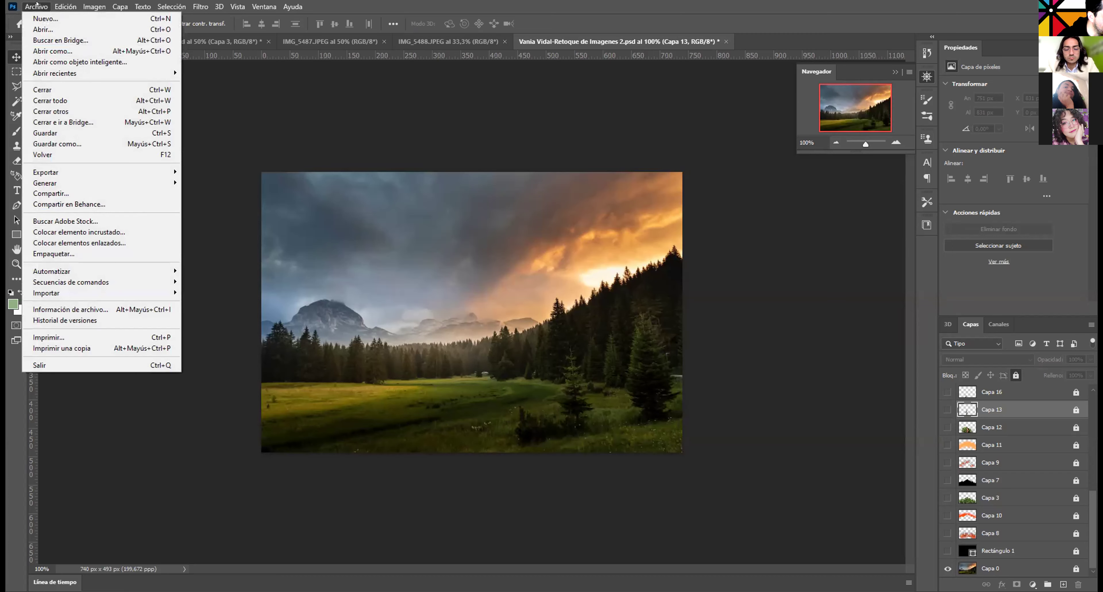
{"action": "mouse_move", "coordinate": [108, 277]}
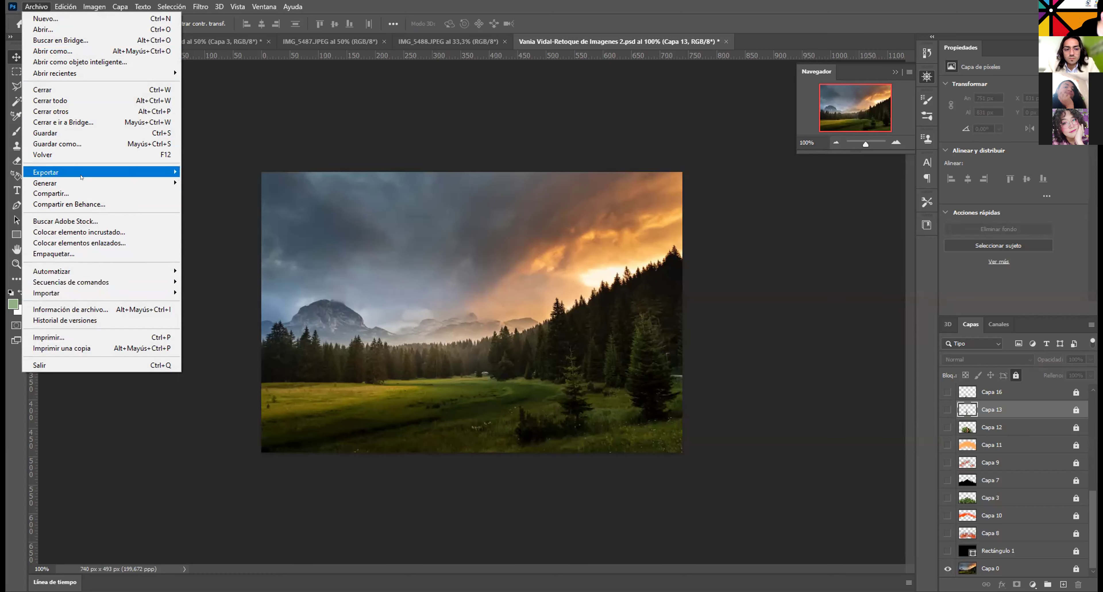
{"action": "mouse_move", "coordinate": [83, 172]}
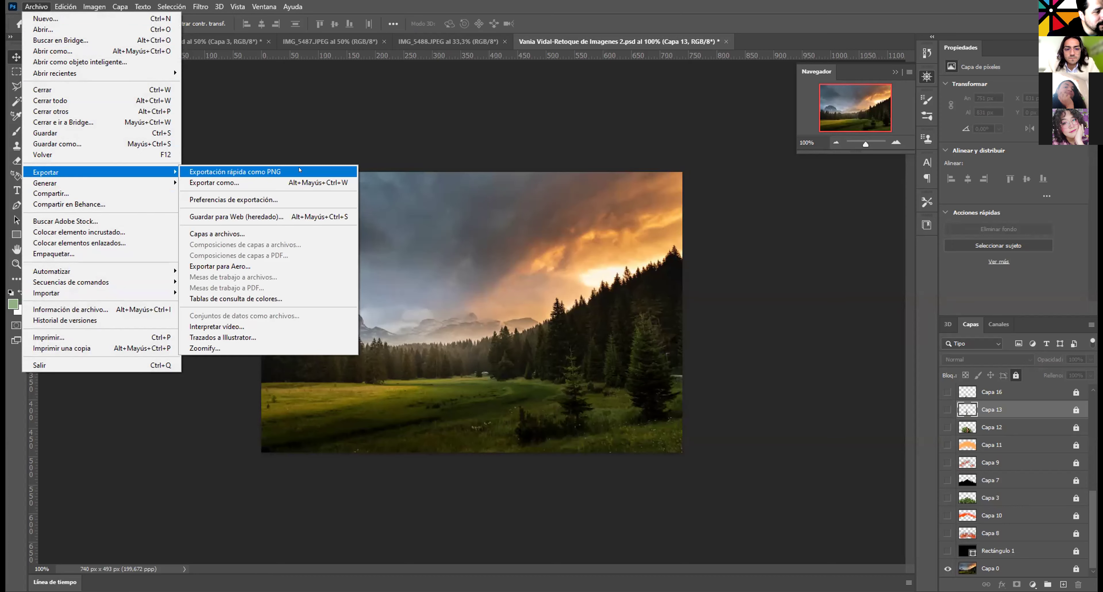
{"action": "left_click", "coordinate": [299, 171]}
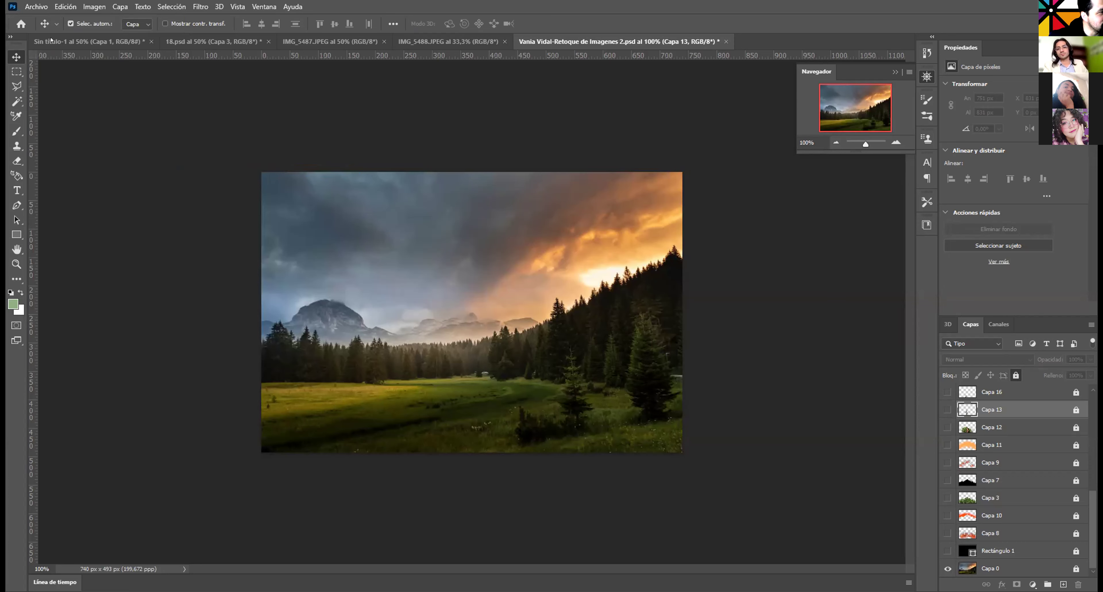
{"action": "left_click", "coordinate": [35, 6]}
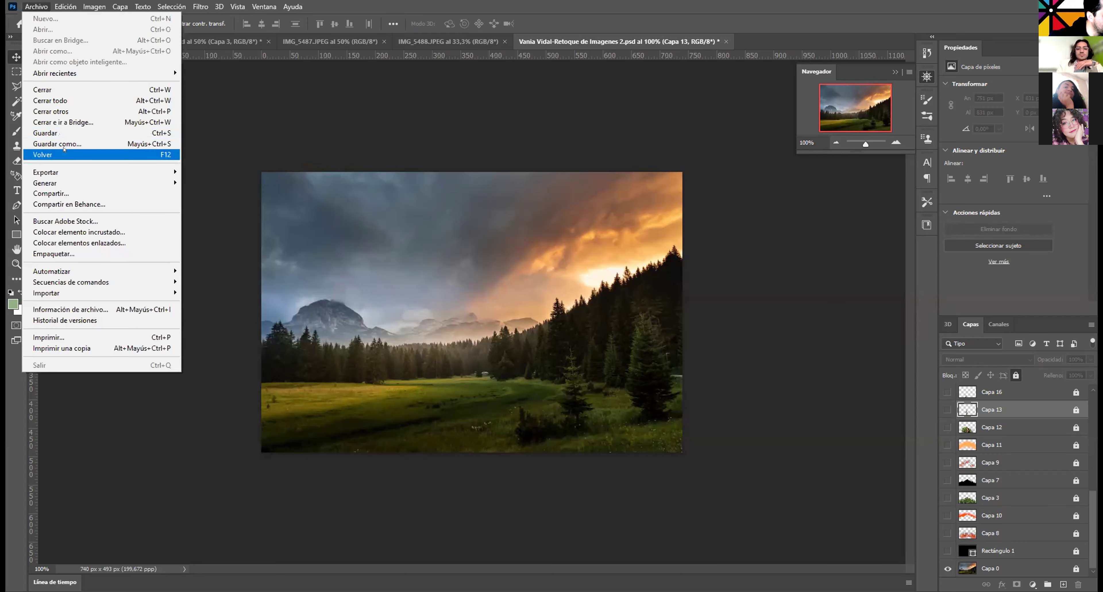
{"action": "left_click", "coordinate": [63, 143]}
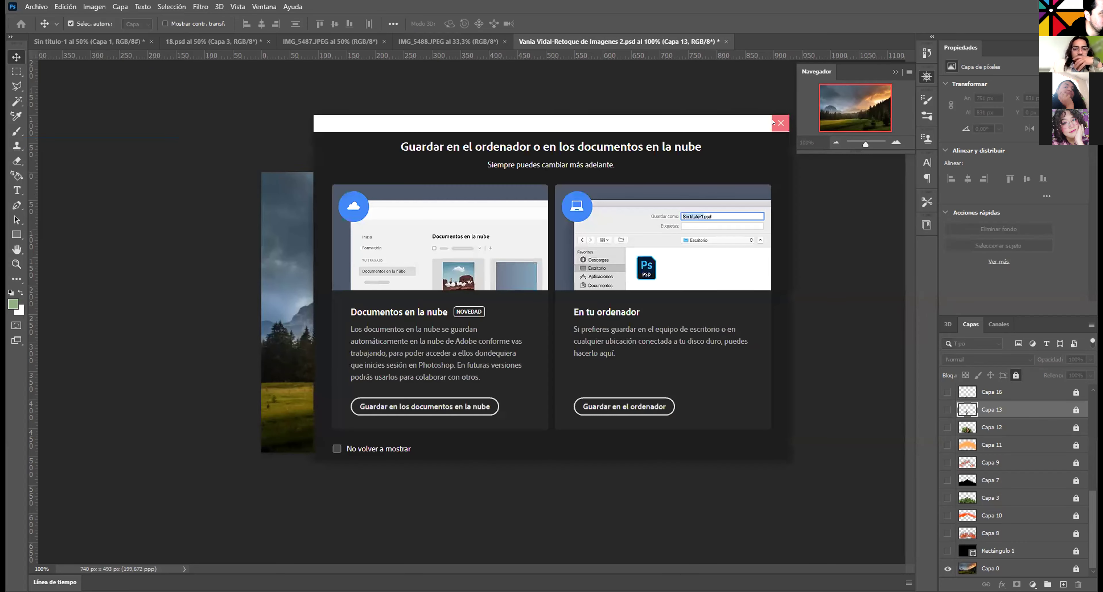
{"action": "left_click", "coordinate": [780, 123]}
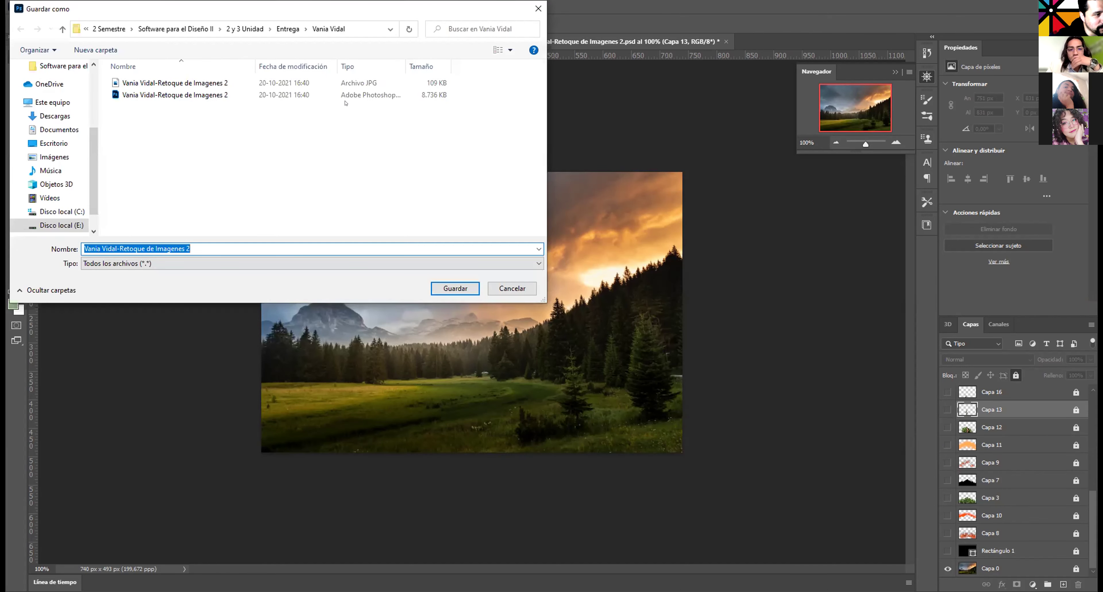
Create a folder named "png" in the project's delivery folder for the exported images
{"action": "left_click_drag", "start_coordinate": [243, 13], "coordinate": [345, 102]}
{"action": "left_click_drag", "start_coordinate": [197, 261], "coordinate": [184, 202]}
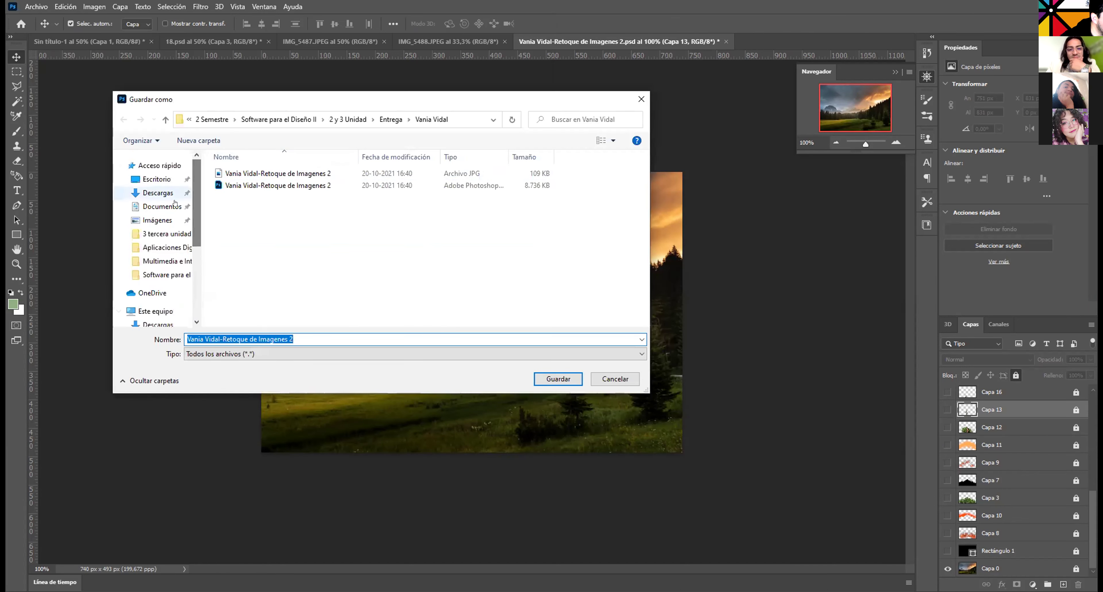
{"action": "left_click", "coordinate": [278, 212]}
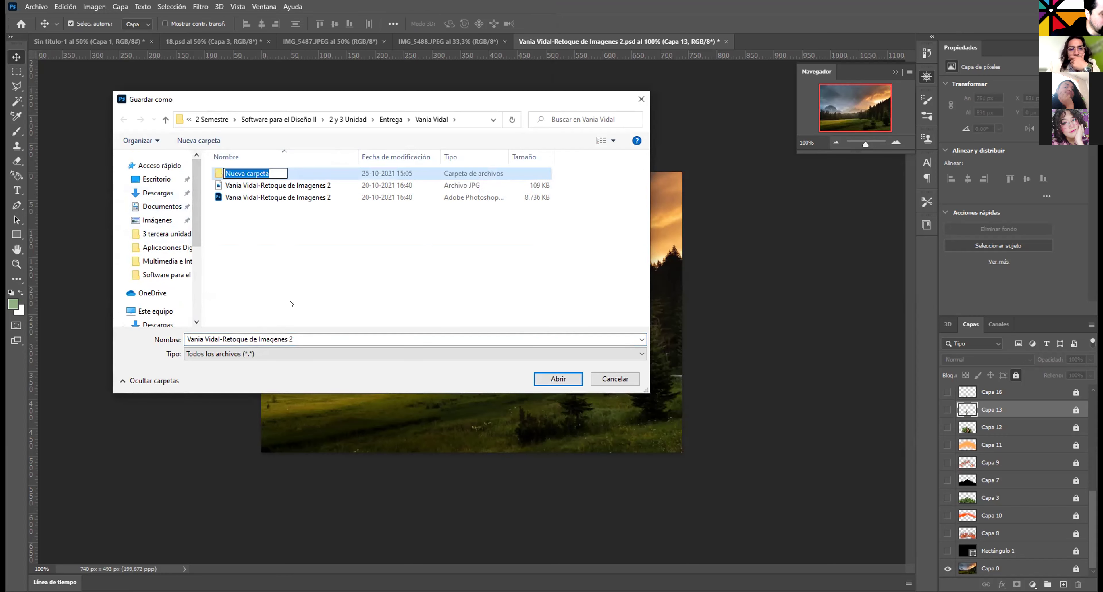
{"action": "type", "text": "png"}
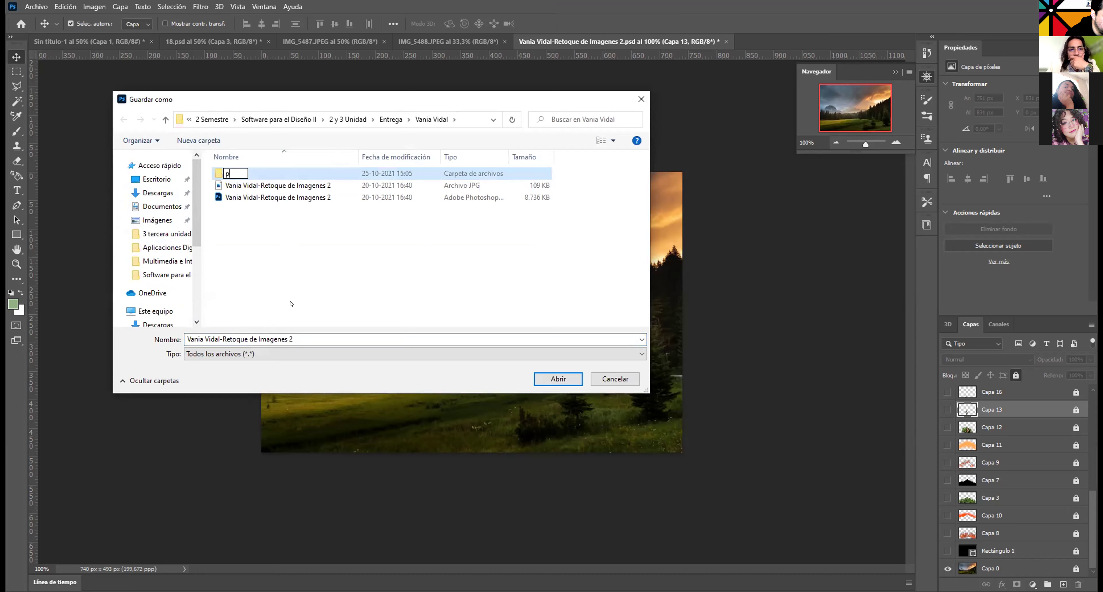
{"action": "key", "text": "Return"}
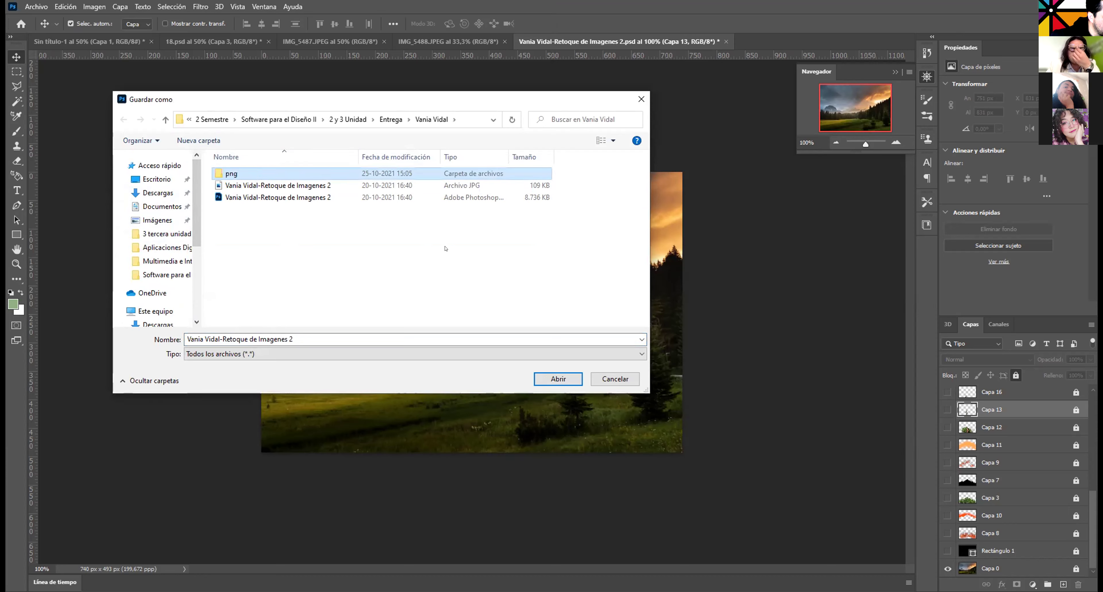
Save the exported landscape inside the png folder under the name "Fondo"
{"action": "double_click", "coordinate": [239, 174]}
{"action": "type", "text": "Fondo"}
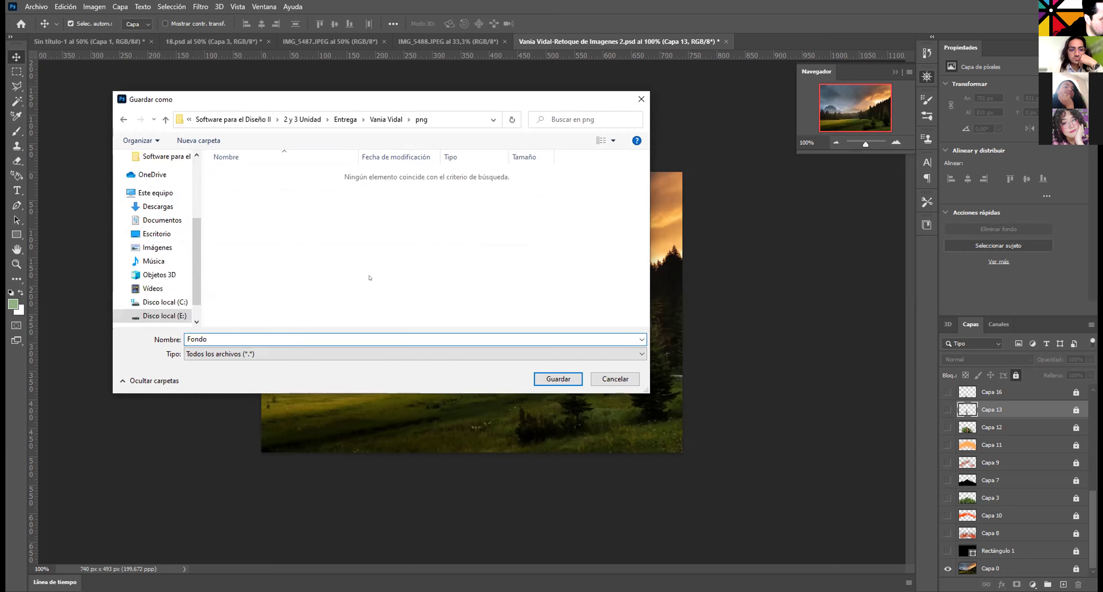
{"action": "left_click", "coordinate": [302, 354]}
{"action": "left_click", "coordinate": [309, 385]}
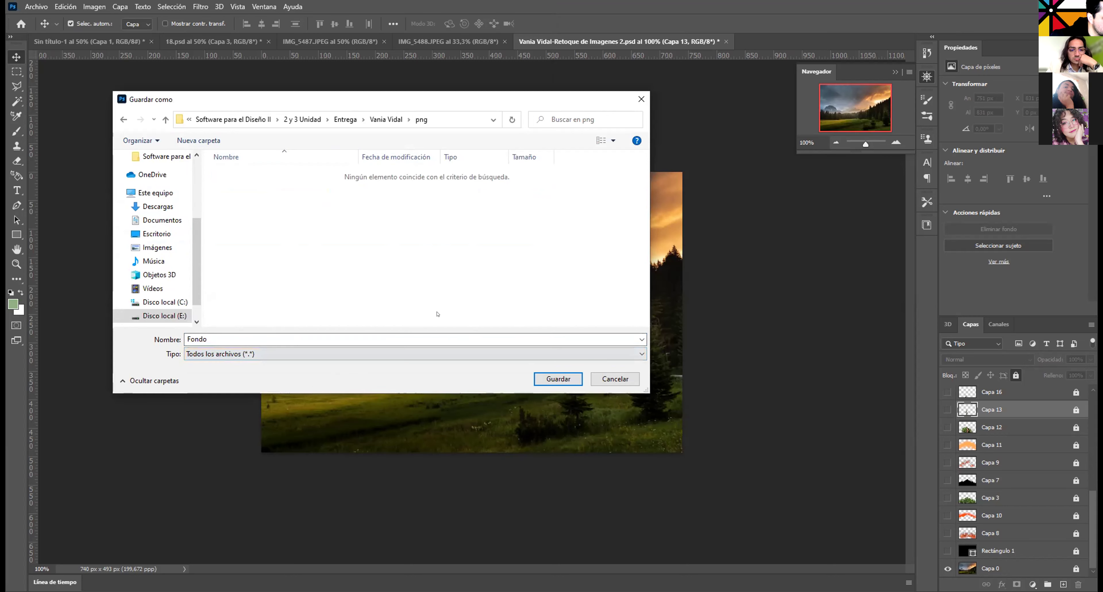
{"action": "left_click", "coordinate": [561, 379]}
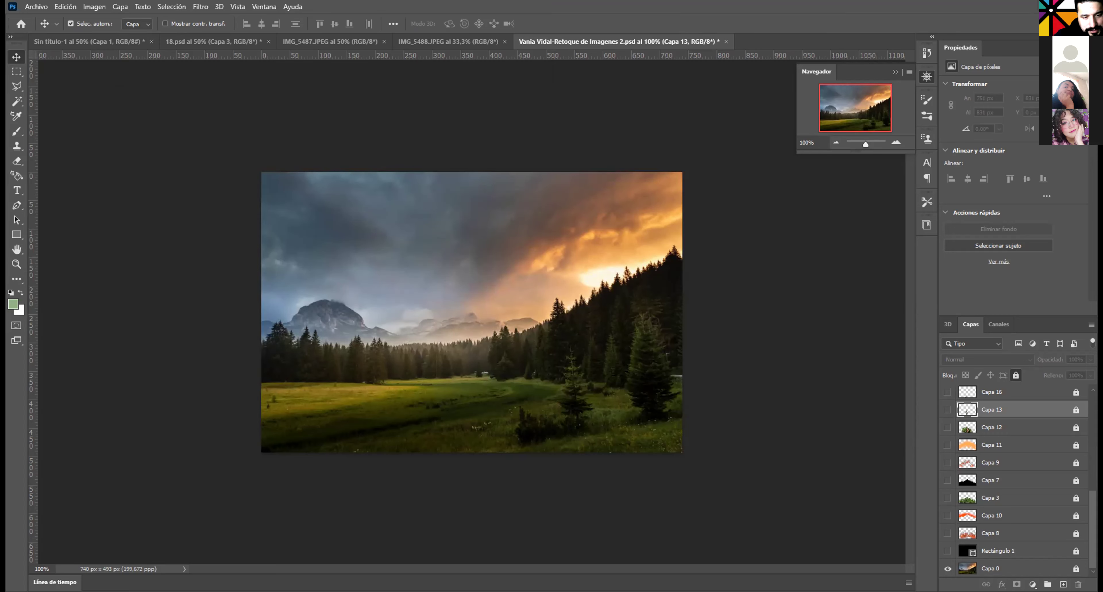
Hide Capa 0 and show Capa 12 with the woman and the bush
{"action": "left_click", "coordinate": [947, 568]}
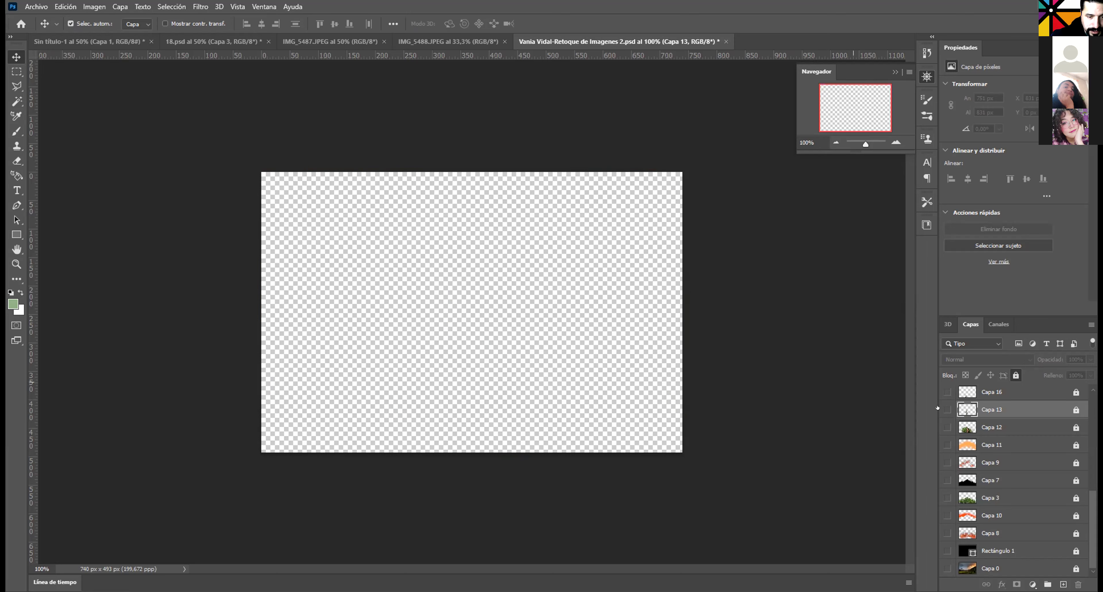
{"action": "scroll", "coordinate": [1087, 515], "scroll_direction": "up", "scroll_amount": 2}
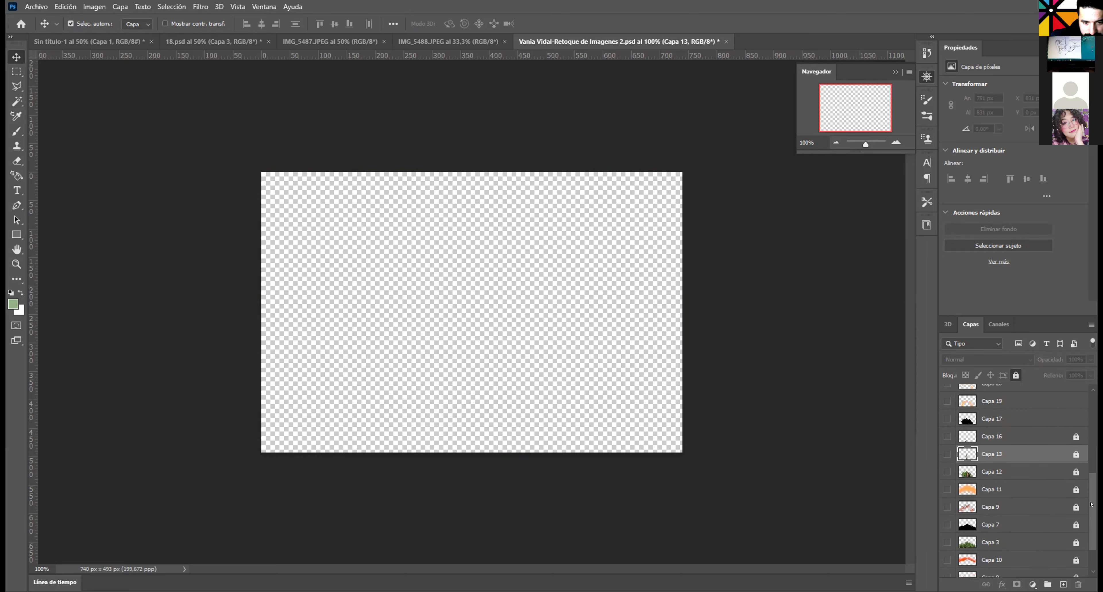
{"action": "left_click", "coordinate": [947, 450]}
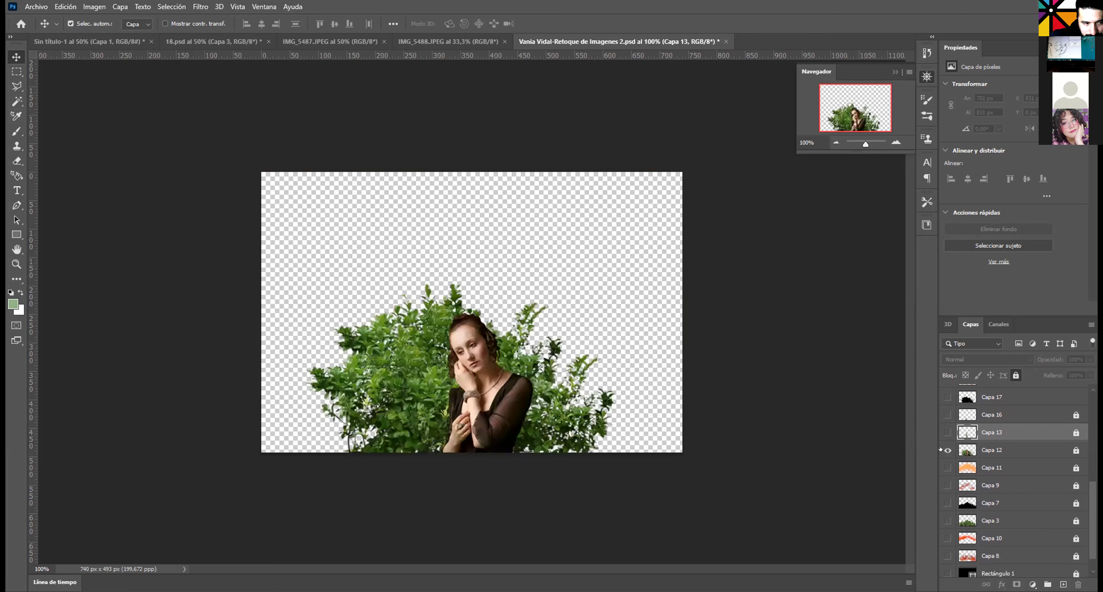
Quick-export the woman and bush as a PNG named "Personaje" in the png folder
{"action": "left_click", "coordinate": [28, 6]}
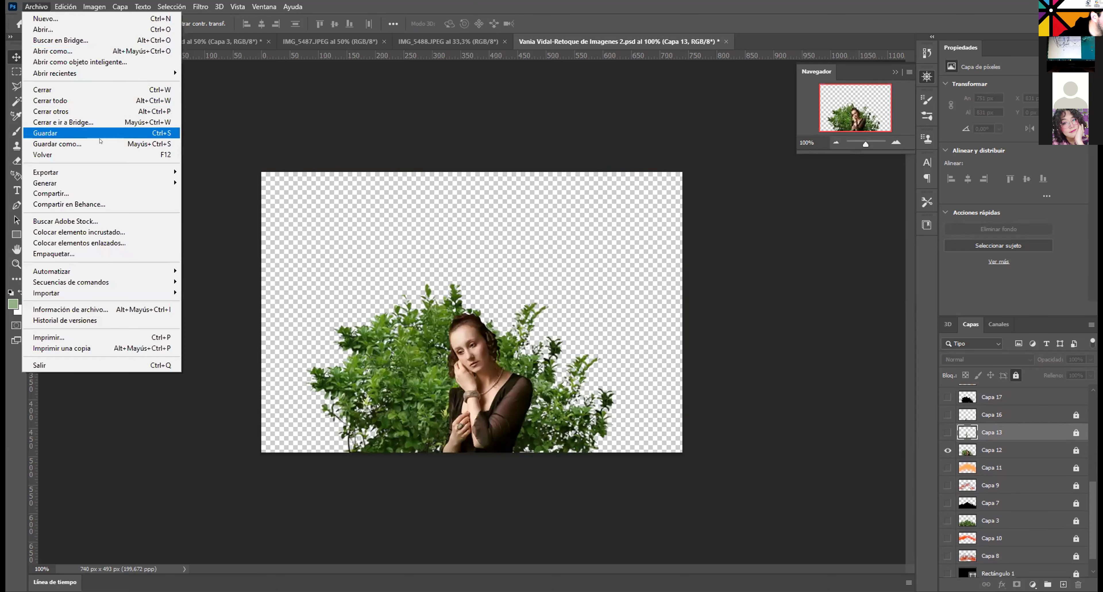
{"action": "mouse_move", "coordinate": [134, 175]}
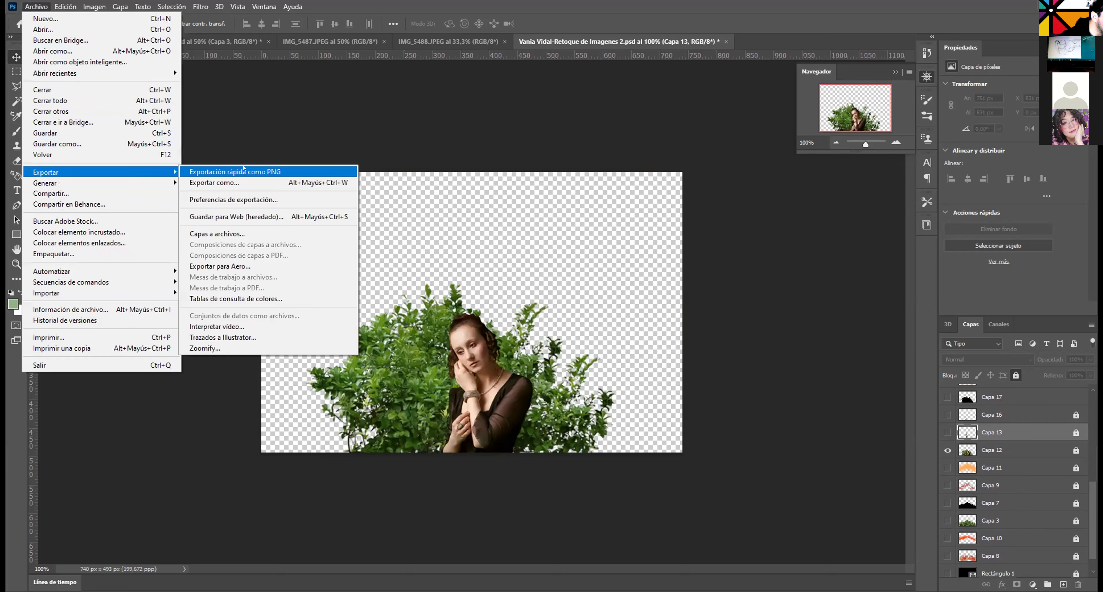
{"action": "left_click", "coordinate": [244, 172]}
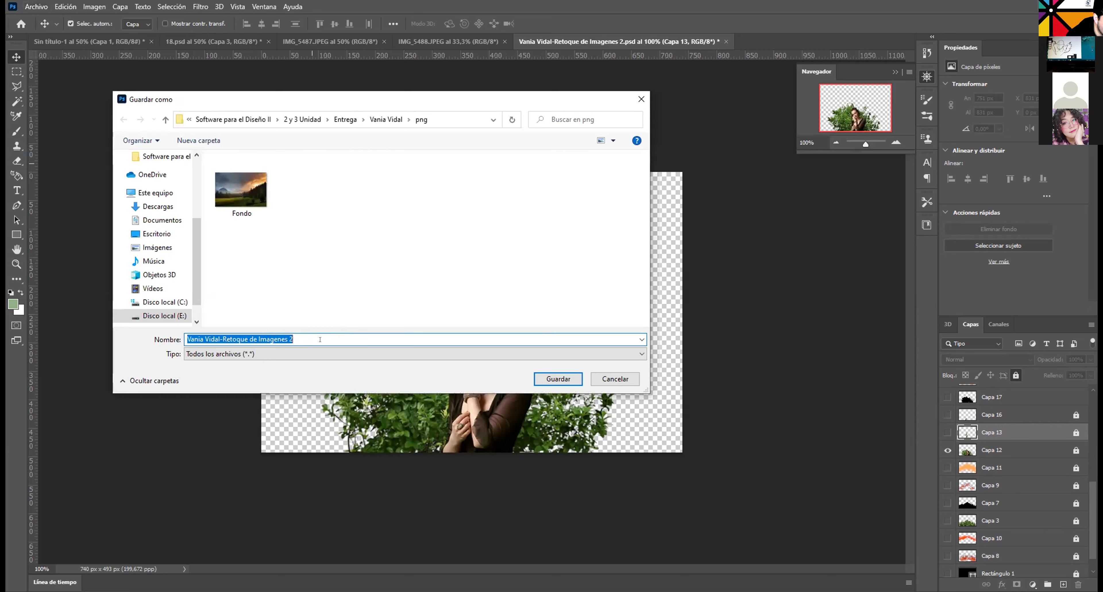
{"action": "type", "text": "Personaje"}
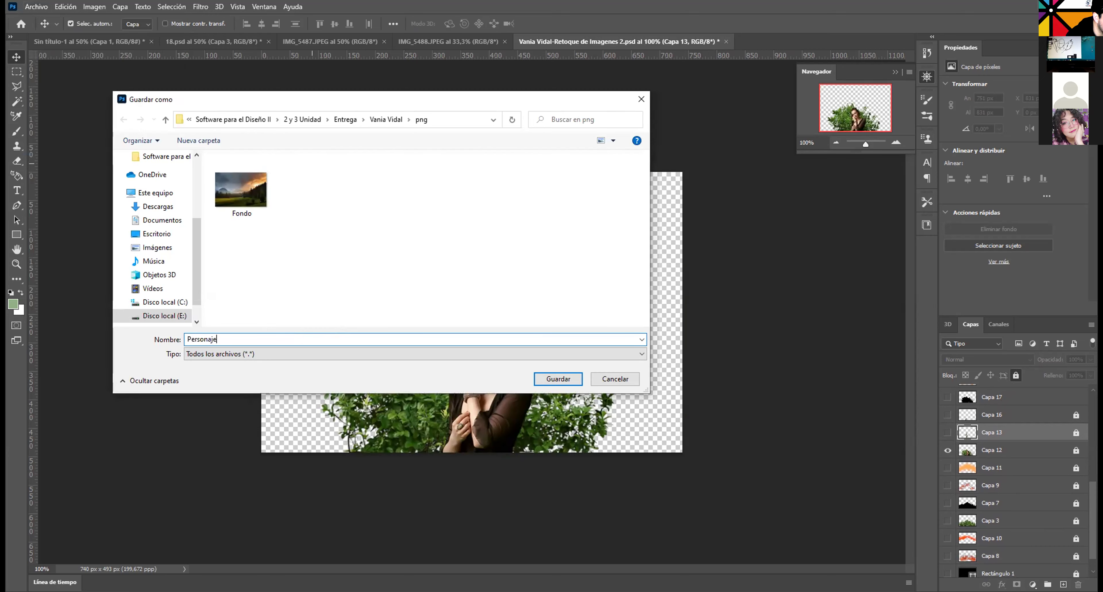
{"action": "key", "text": "Return"}
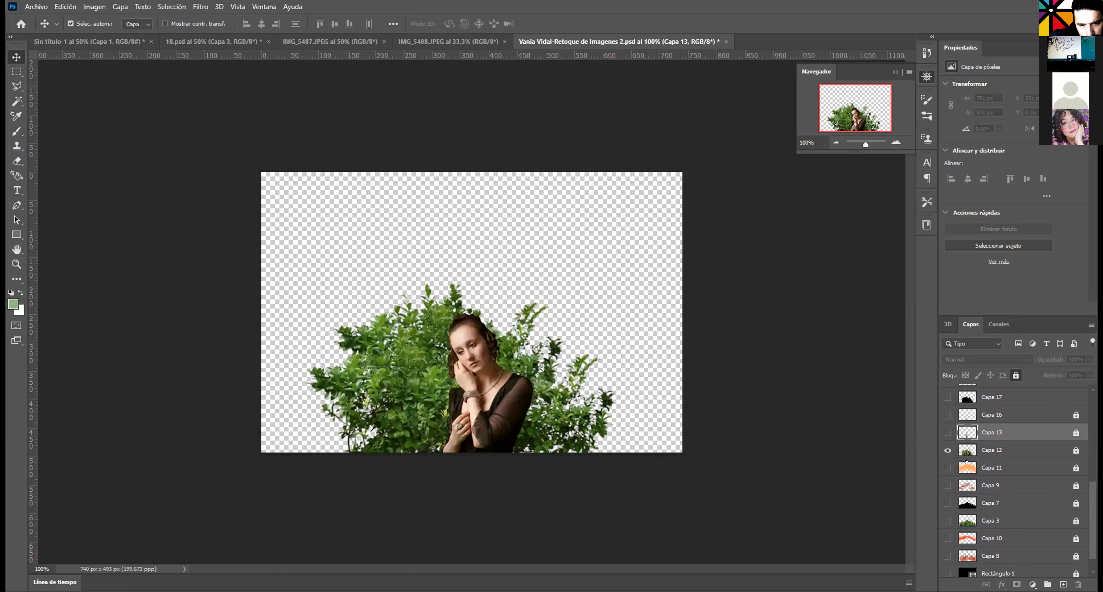
Show the small branch layer Capa 13 and hide Capa 12
{"action": "left_click", "coordinate": [948, 432]}
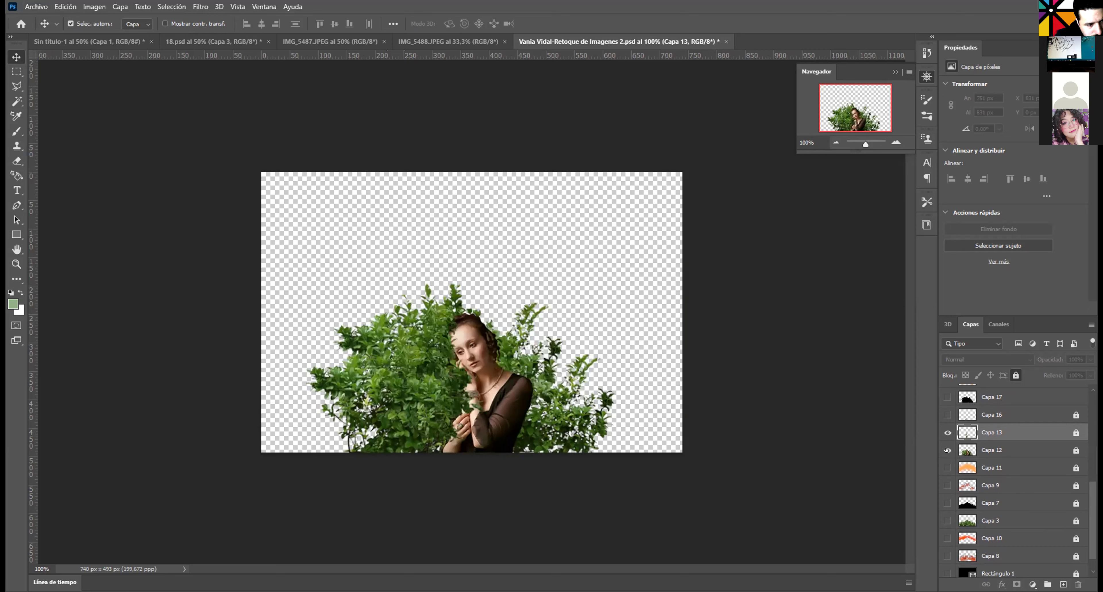
{"action": "left_click", "coordinate": [948, 450]}
{"action": "scroll", "coordinate": [1005, 496], "scroll_direction": "up", "scroll_amount": 4}
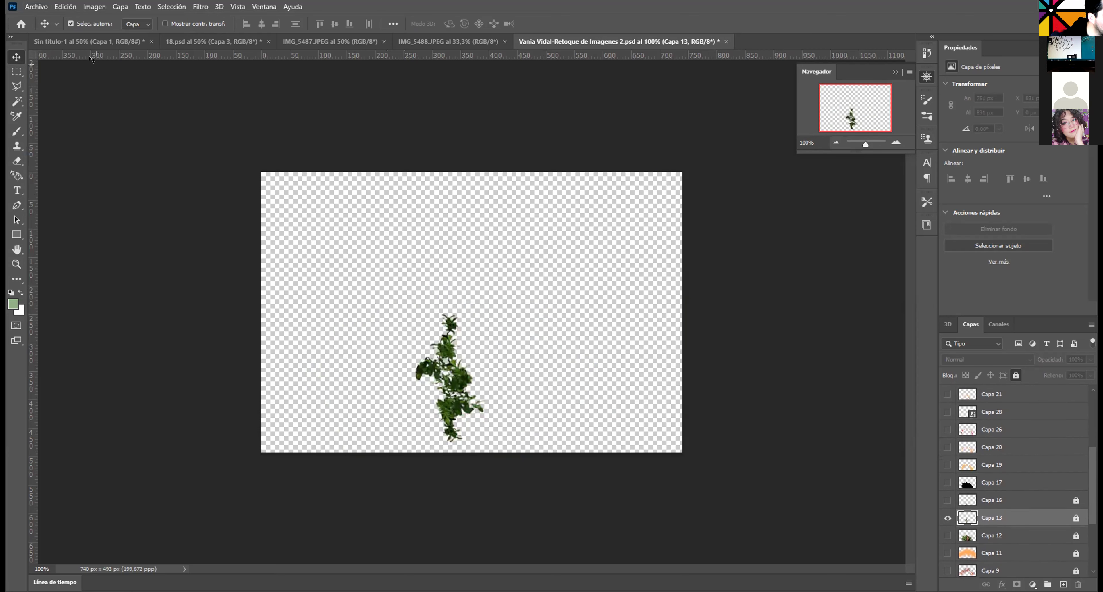
{"action": "left_click", "coordinate": [36, 6]}
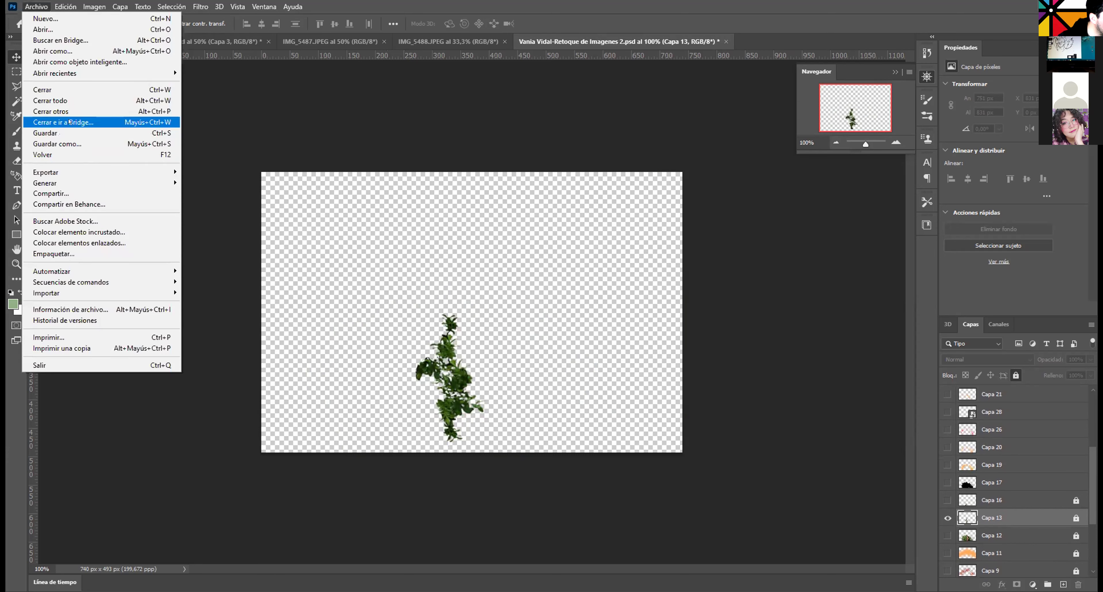
{"action": "left_click", "coordinate": [65, 143]}
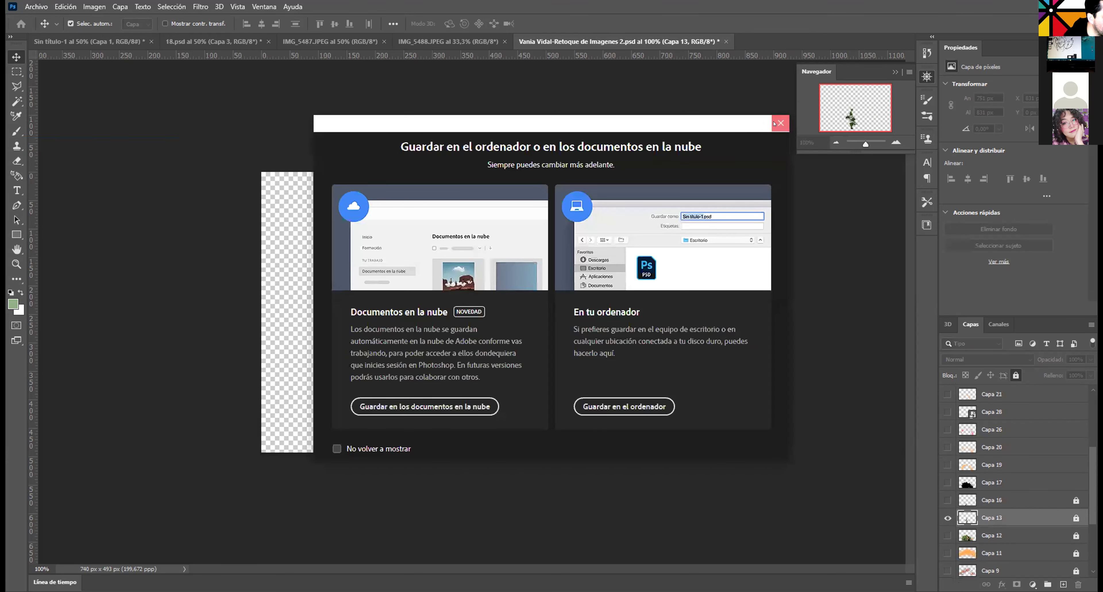
{"action": "left_click", "coordinate": [780, 123]}
Quick-export the branch as a PNG named "ramita" in the png folder
{"action": "left_click", "coordinate": [36, 7]}
{"action": "mouse_move", "coordinate": [153, 170]}
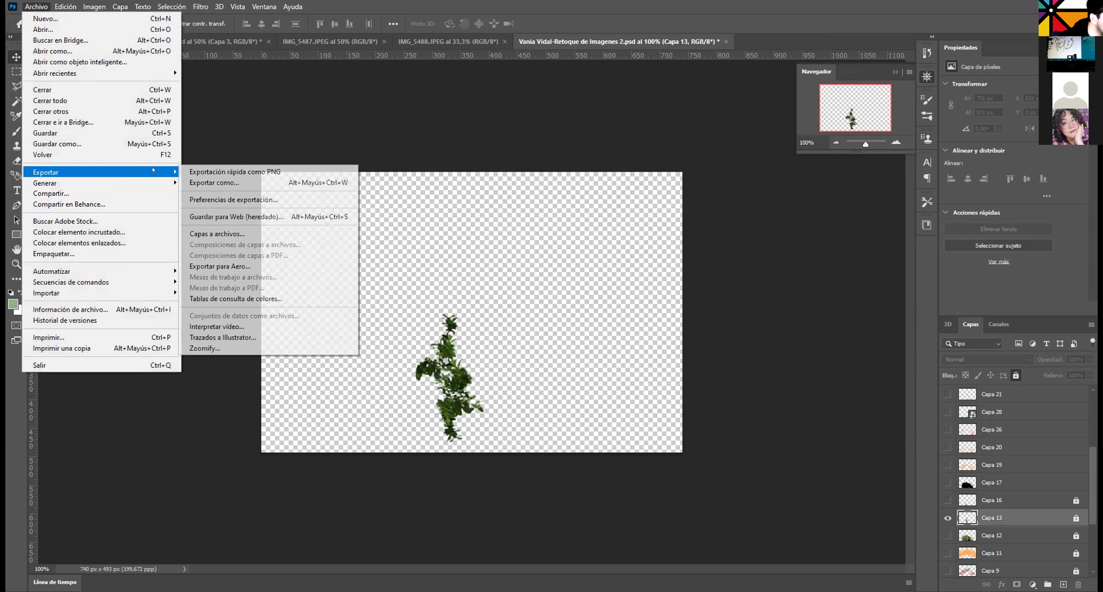
{"action": "left_click", "coordinate": [227, 172]}
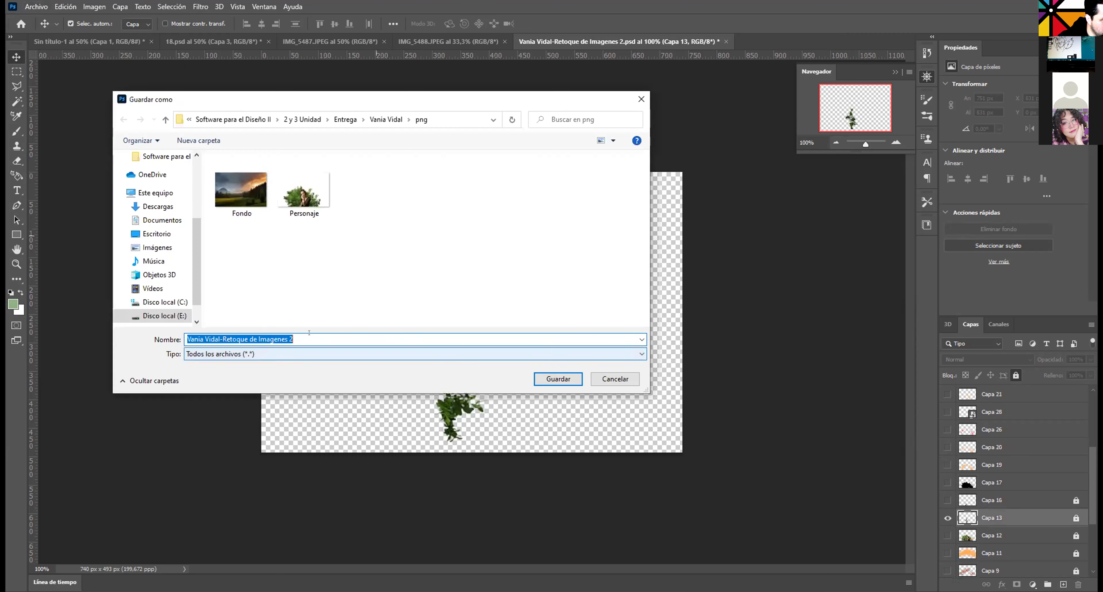
{"action": "type", "text": "ramita"}
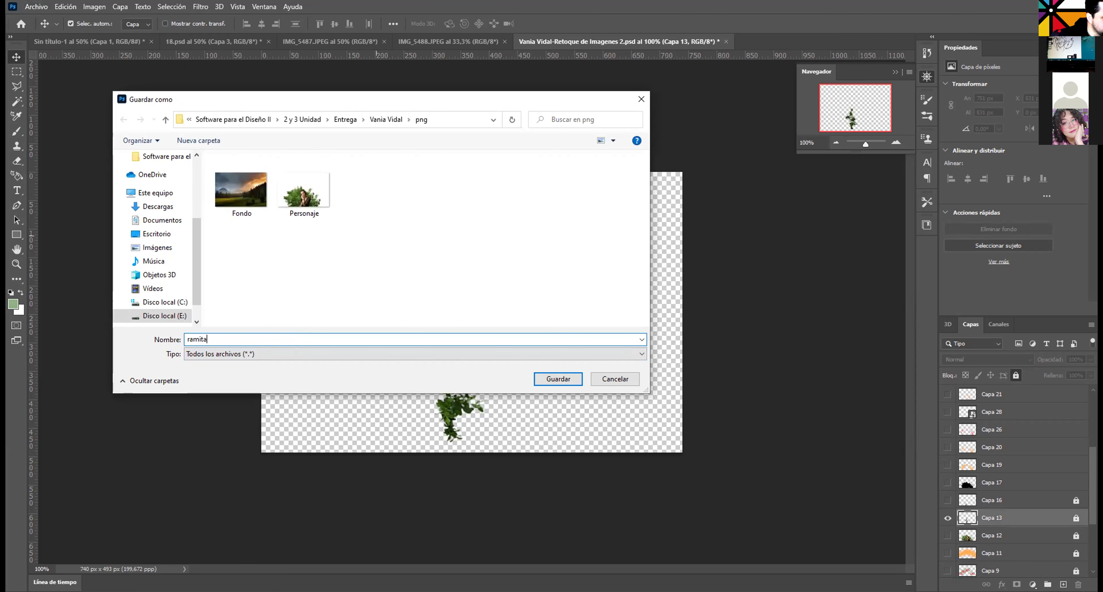
{"action": "left_click", "coordinate": [558, 378]}
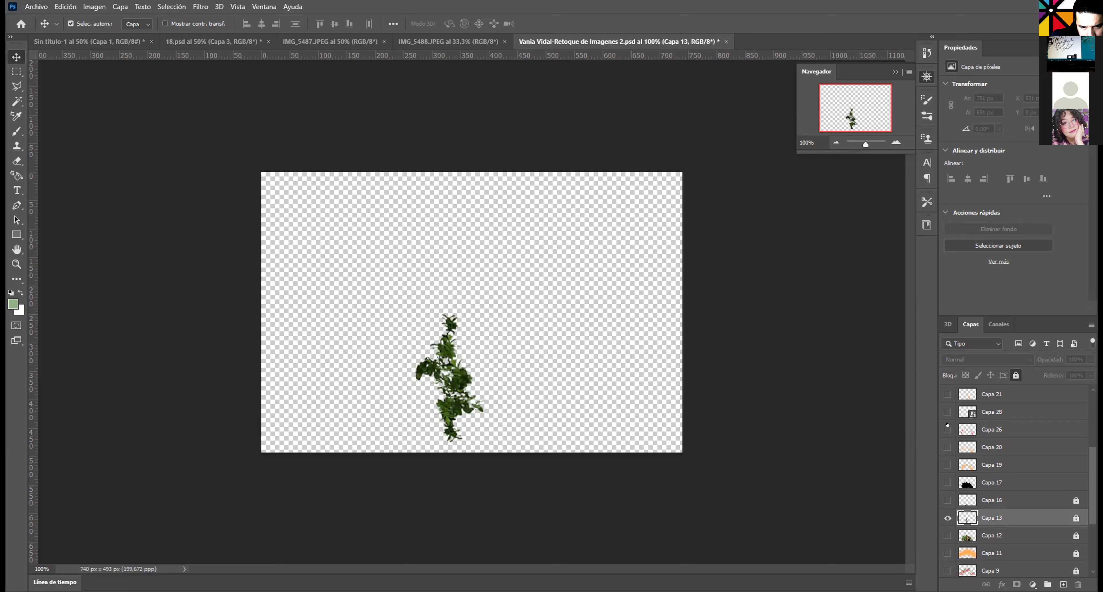
Hide Capa 13 and briefly toggle the visibility of Capa 26 and Capa 27 to check their contents
{"action": "left_click", "coordinate": [948, 516]}
{"action": "left_click", "coordinate": [948, 427]}
{"action": "left_click", "coordinate": [948, 428]}
{"action": "left_click_drag", "start_coordinate": [1091, 495], "coordinate": [1089, 440]}
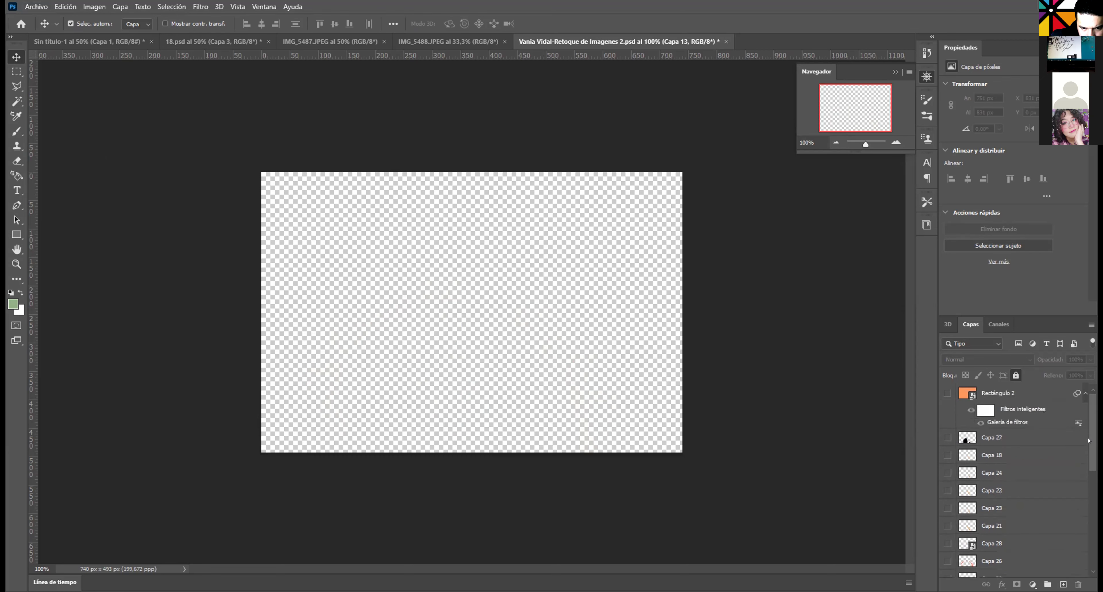
{"action": "left_click", "coordinate": [947, 438]}
{"action": "left_click", "coordinate": [947, 437]}
{"action": "scroll", "coordinate": [964, 467], "scroll_direction": "down", "scroll_amount": 8}
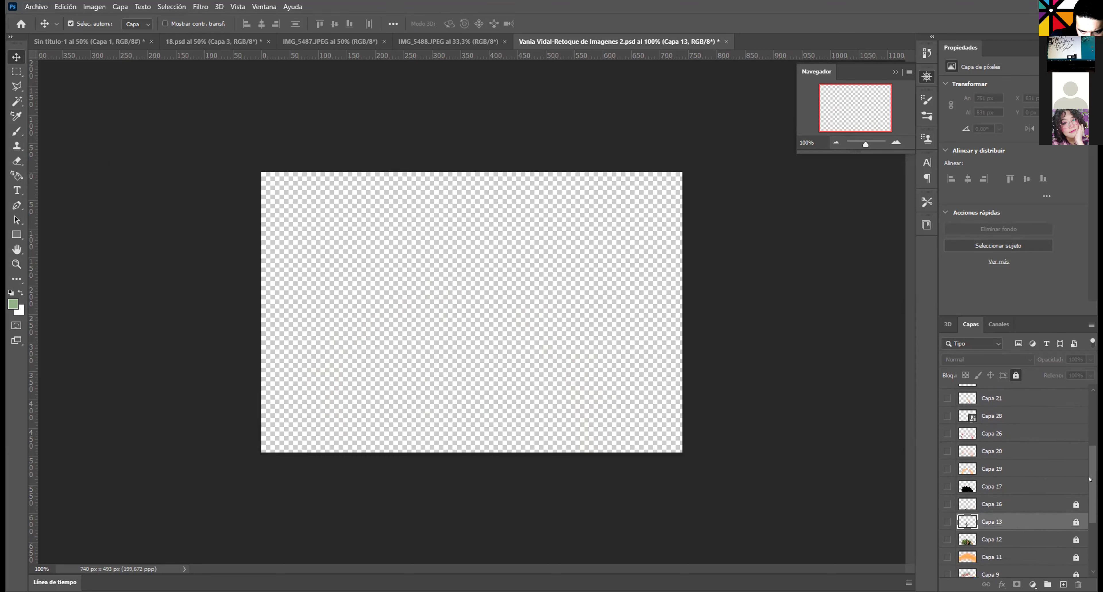
Preview Capa 17 and Capa 10, and make the flames layer Capa 8 the only visible and selected layer
{"action": "left_click", "coordinate": [948, 480]}
{"action": "left_click", "coordinate": [948, 480]}
{"action": "left_click_drag", "start_coordinate": [1092, 478], "coordinate": [1091, 516]}
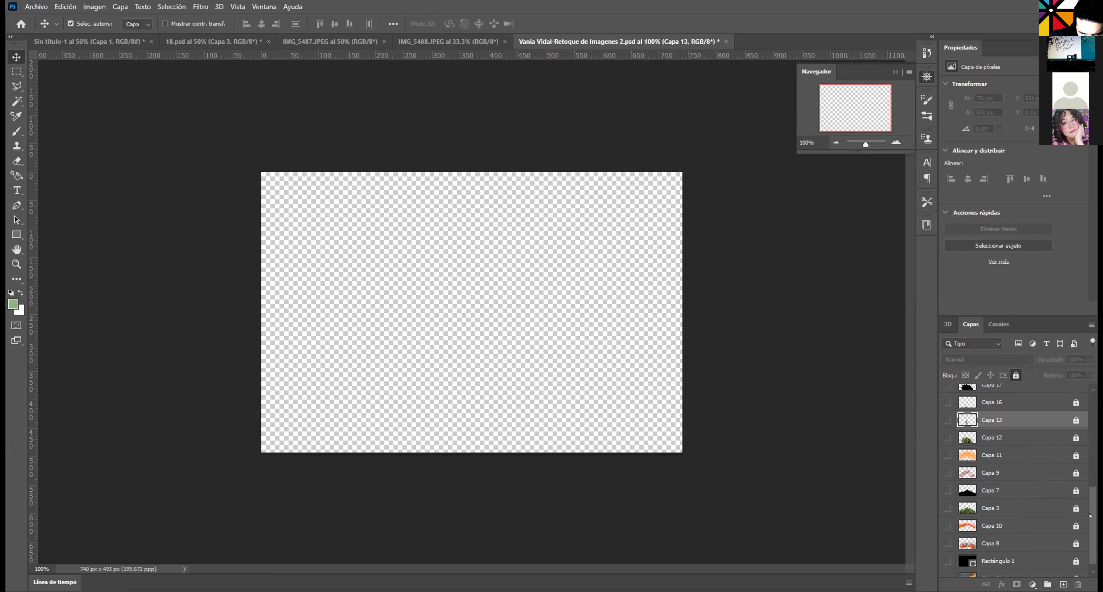
{"action": "left_click", "coordinate": [947, 526]}
{"action": "left_click", "coordinate": [948, 525]}
{"action": "left_click", "coordinate": [947, 543]}
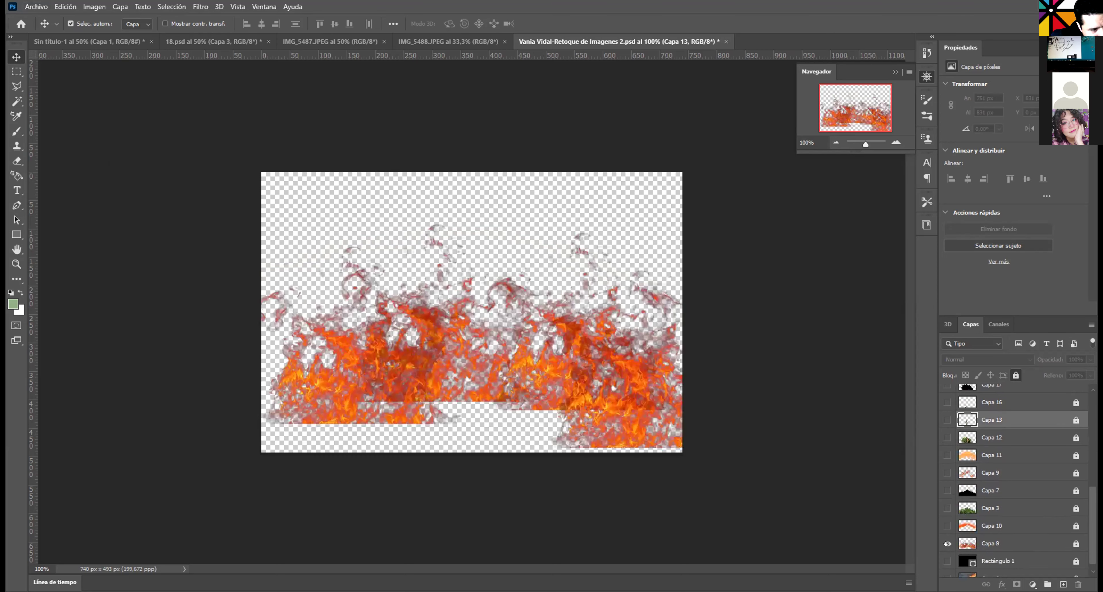
{"action": "left_click", "coordinate": [993, 541]}
Quick-export the flames as a PNG named "llamitas" in the png folder
{"action": "left_click", "coordinate": [36, 6]}
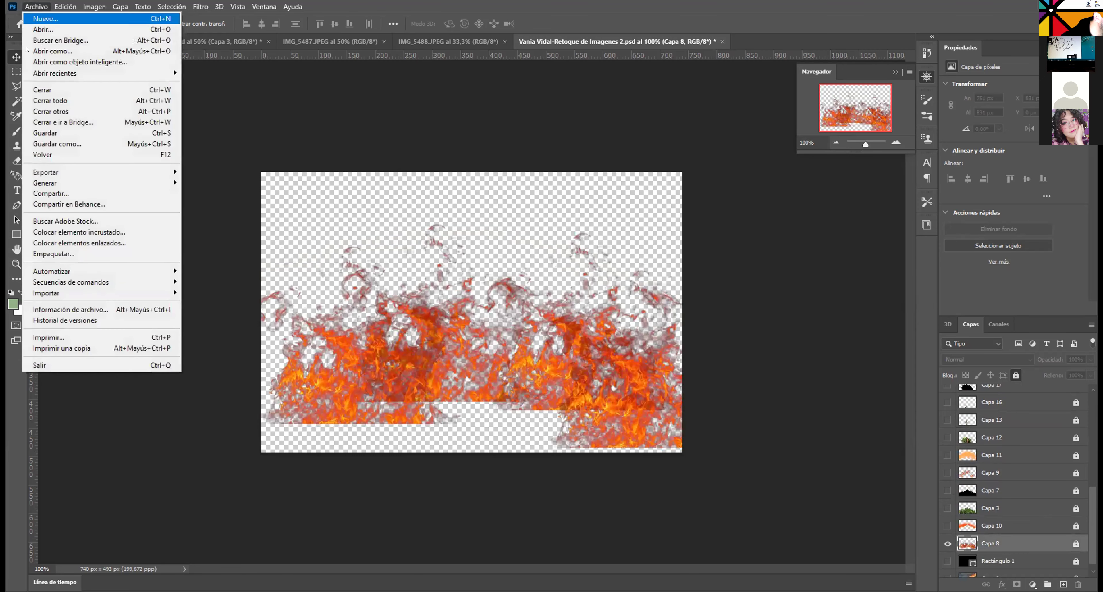
{"action": "mouse_move", "coordinate": [78, 175]}
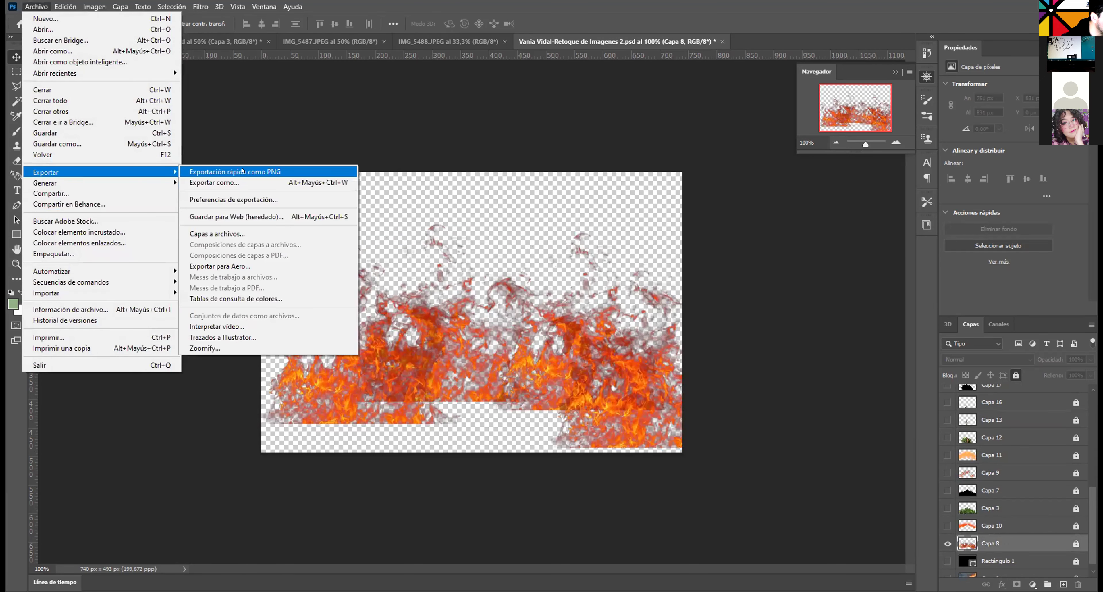
{"action": "left_click", "coordinate": [243, 172]}
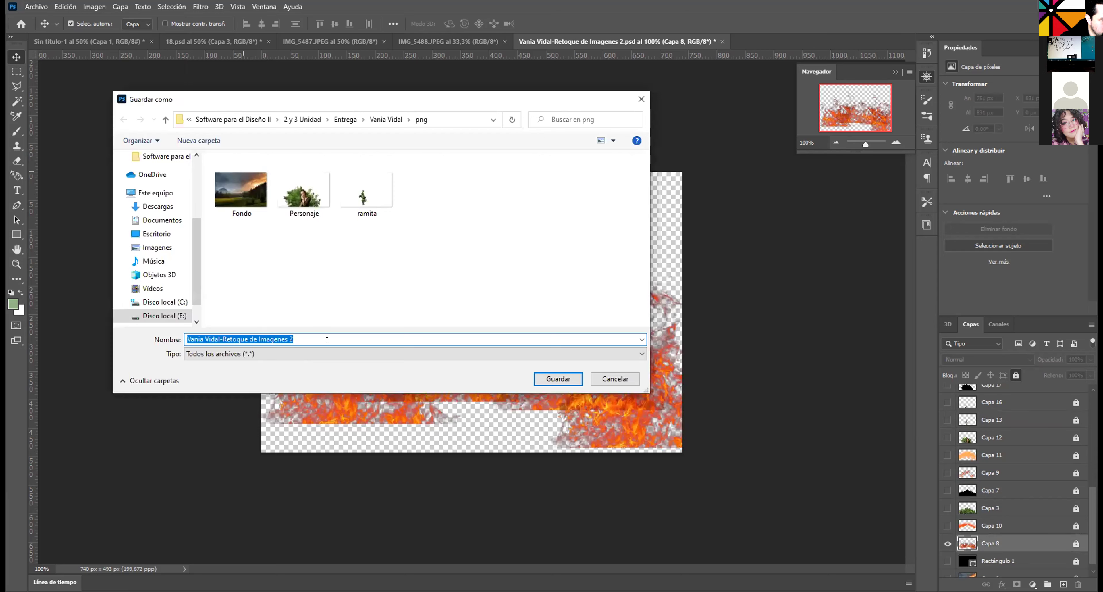
{"action": "type", "text": "llamitas"}
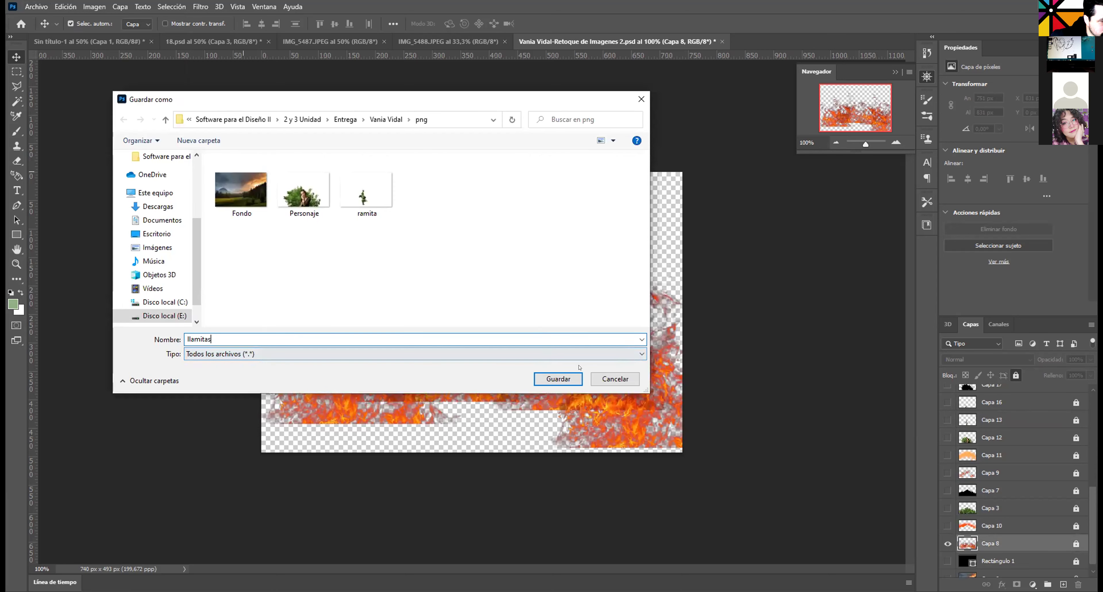
{"action": "left_click", "coordinate": [557, 378]}
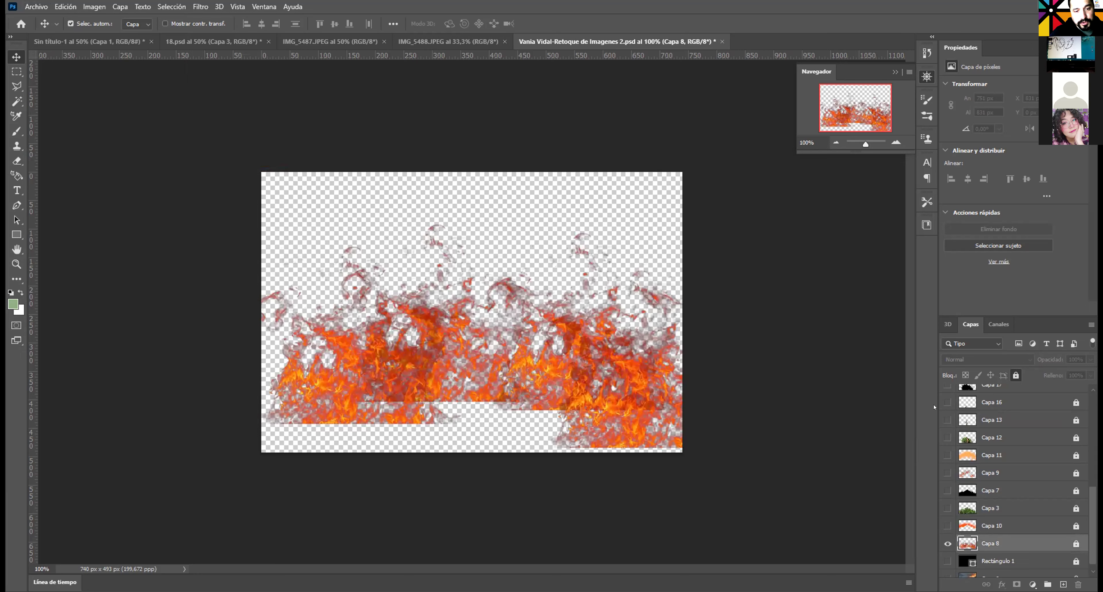
Show the orange glow layer Capa 10 and merge it with the flames layer Capa 8 using Merge Visible
{"action": "left_click_drag", "start_coordinate": [1091, 549], "coordinate": [1091, 553]}
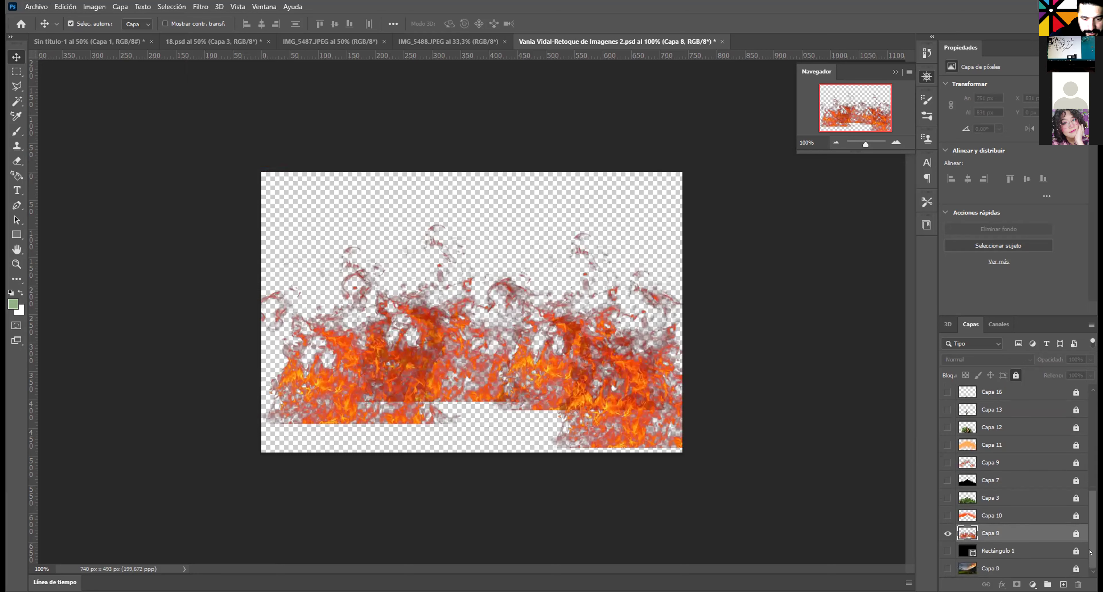
{"action": "left_click", "coordinate": [948, 515]}
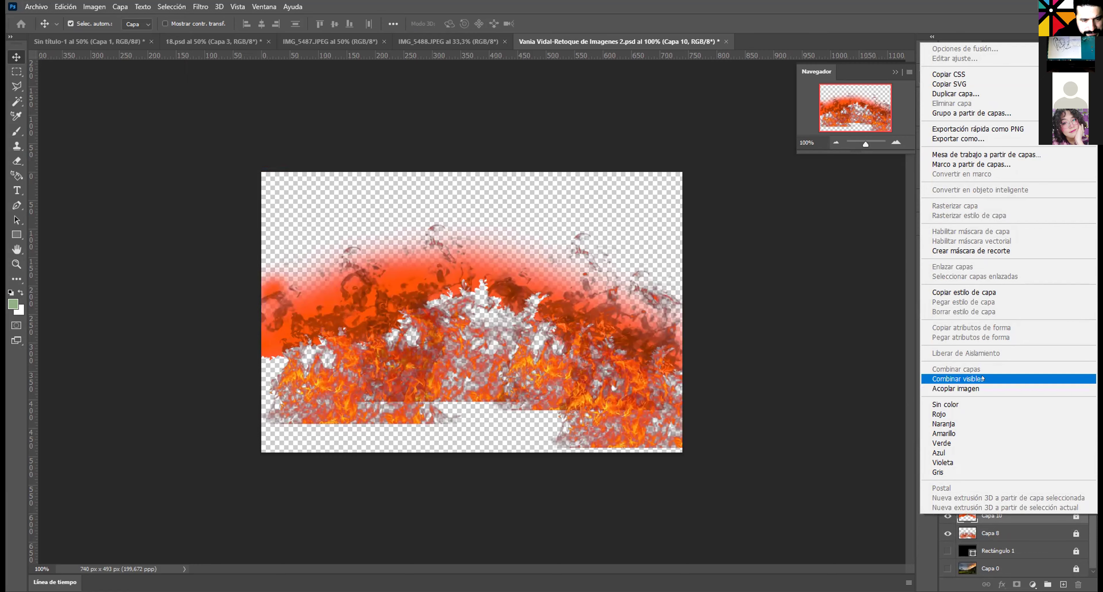
{"action": "left_click", "coordinate": [984, 378]}
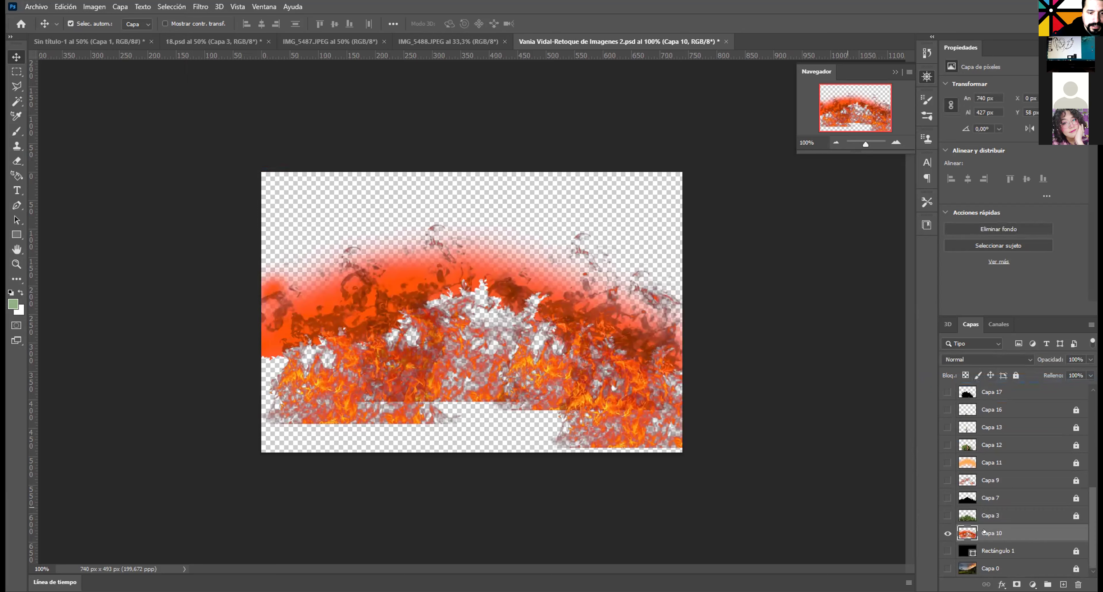
Show the shadow layer Capa 17 and the woman and bush layer Capa 12, and hide the merged flames layer Capa 10
{"action": "left_click_drag", "start_coordinate": [1090, 521], "coordinate": [1090, 405]}
{"action": "scroll", "coordinate": [975, 457], "scroll_direction": "down", "scroll_amount": 5}
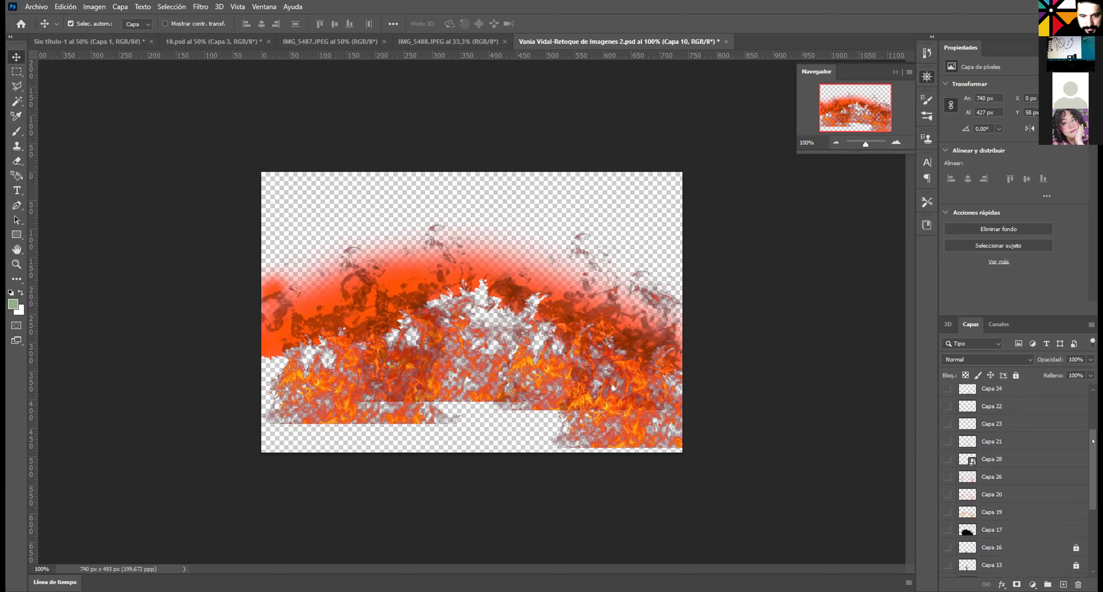
{"action": "left_click", "coordinate": [948, 456]}
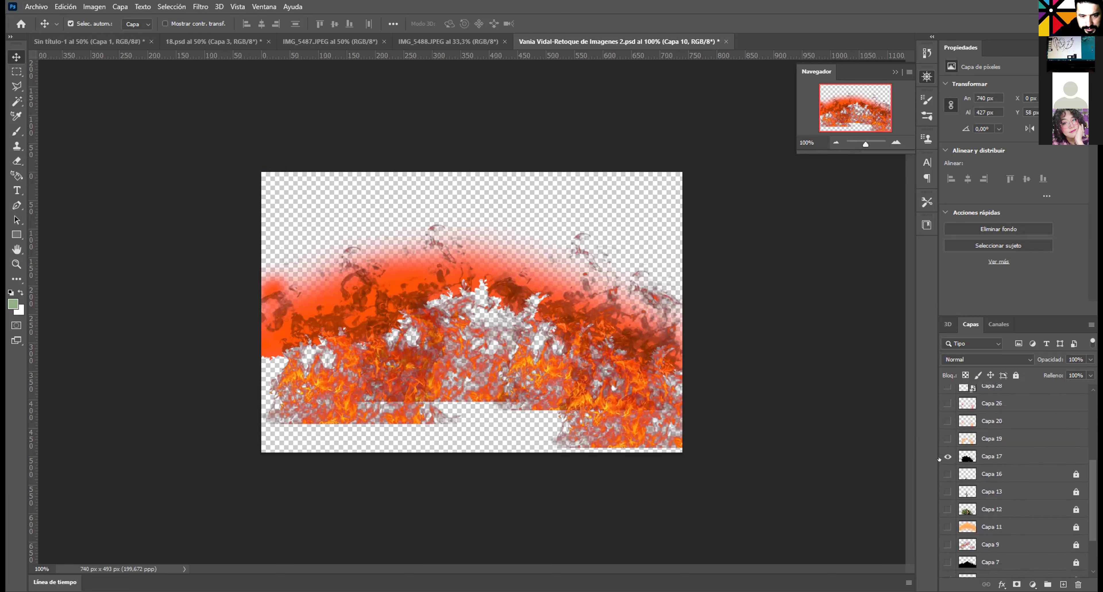
{"action": "left_click_drag", "start_coordinate": [1091, 466], "coordinate": [1092, 477]}
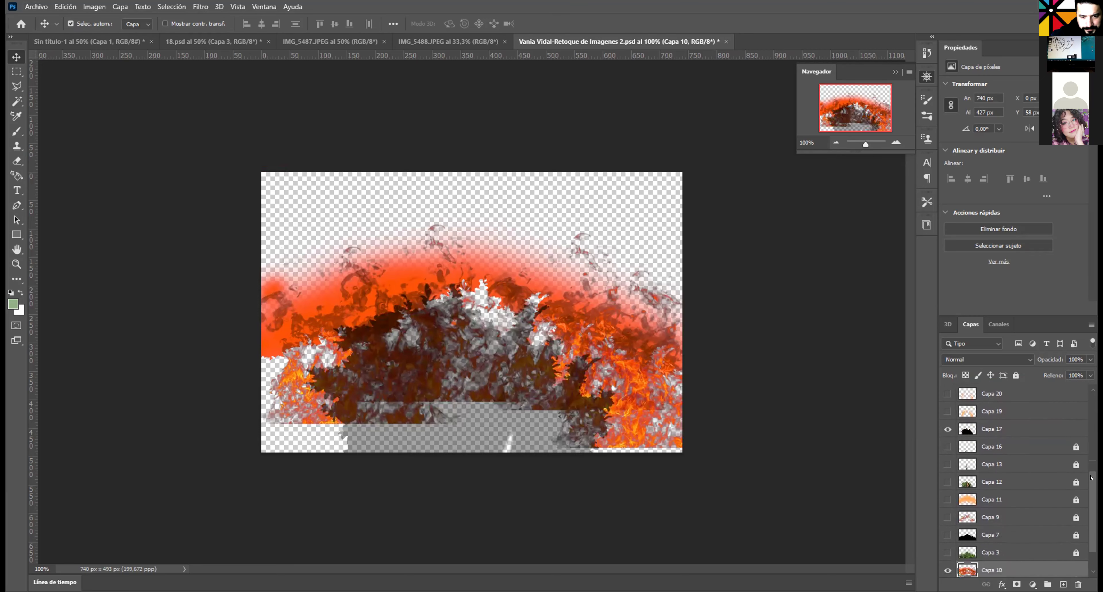
{"action": "left_click", "coordinate": [948, 481]}
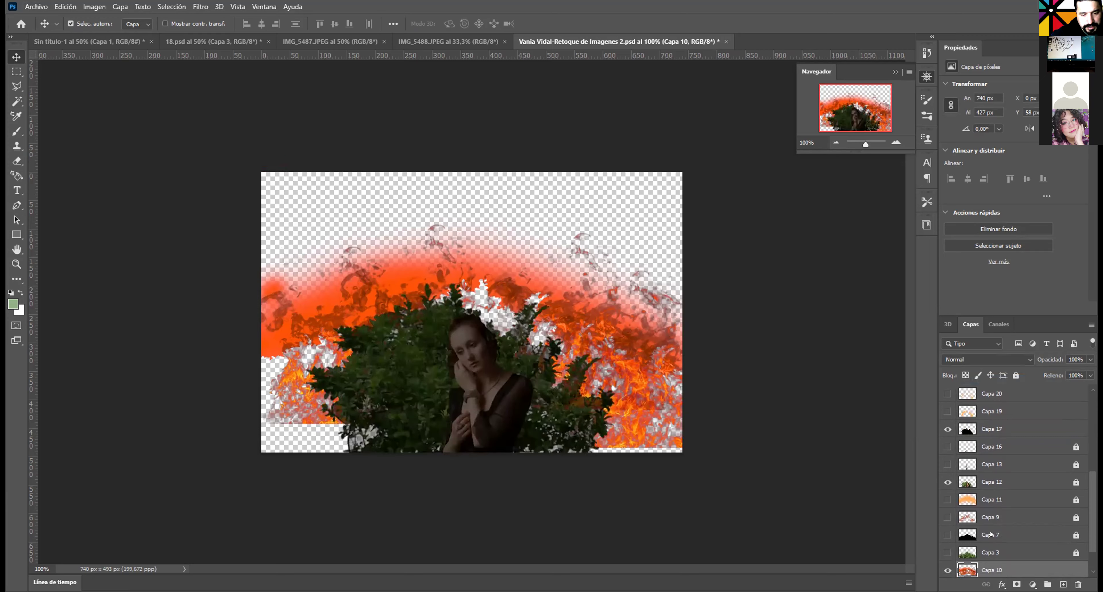
{"action": "left_click", "coordinate": [948, 570]}
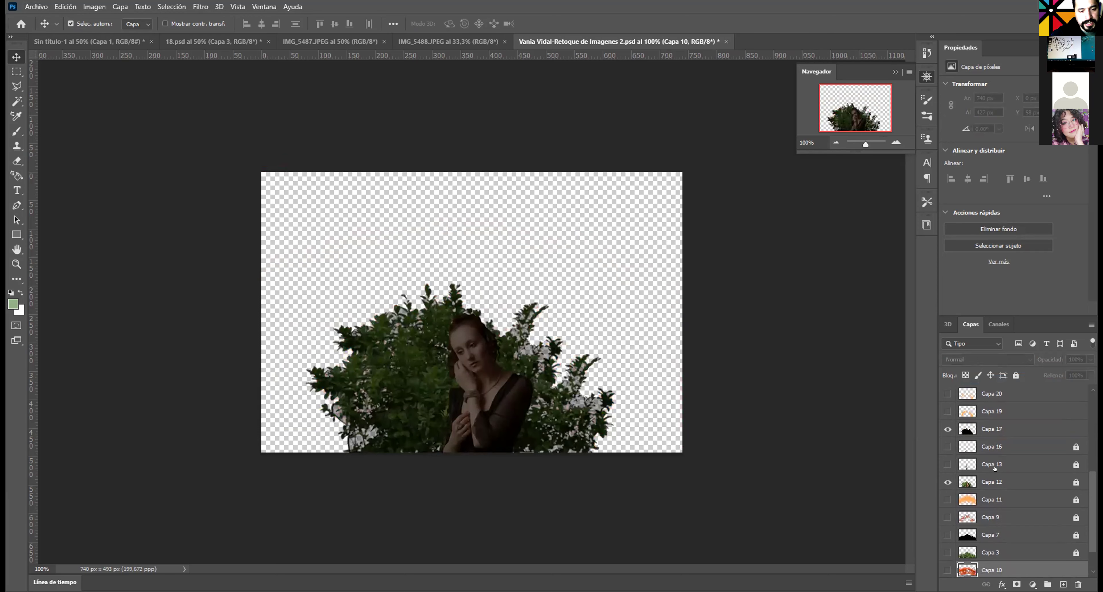
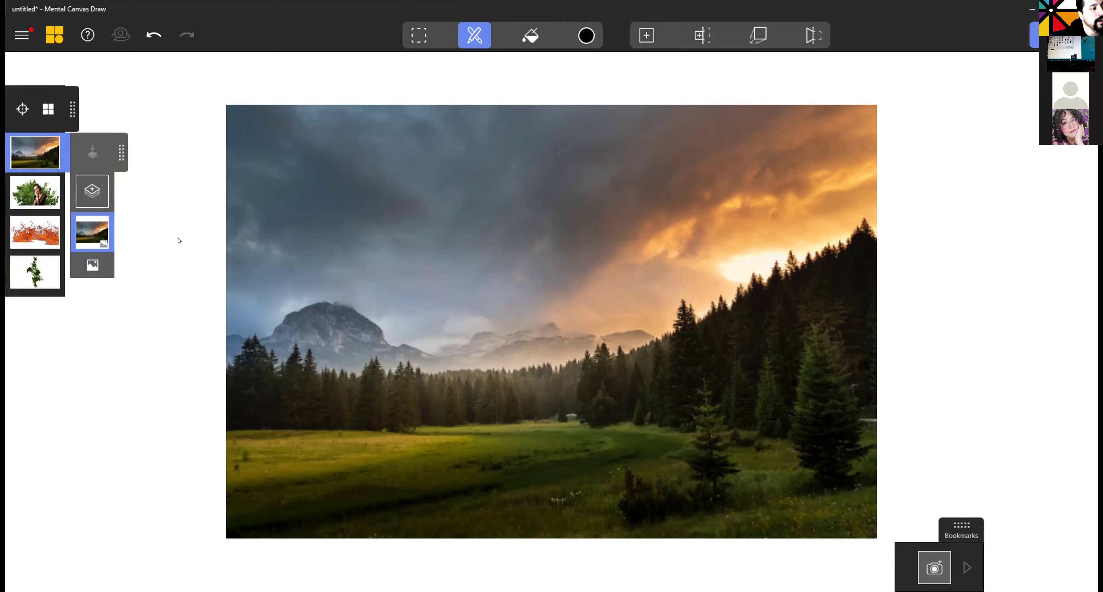
Reorder the canvases front to back as leafy branch, woman and bush, flames, and landscape
{"action": "left_click_drag", "start_coordinate": [15, 152], "coordinate": [20, 265]}
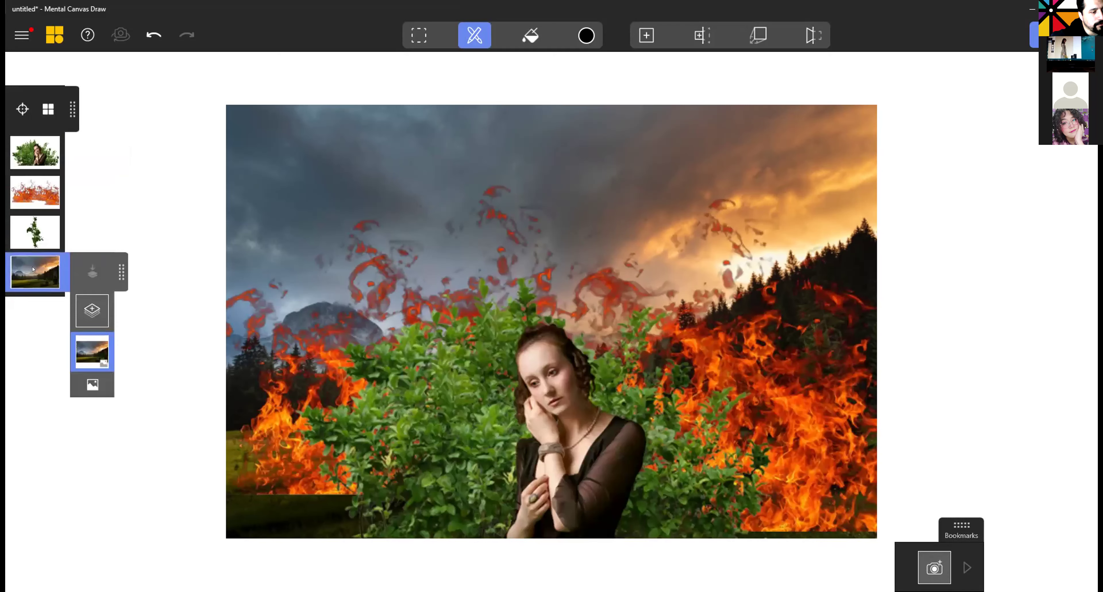
{"action": "left_click", "coordinate": [34, 231]}
{"action": "left_click_drag", "start_coordinate": [32, 229], "coordinate": [28, 152]}
{"action": "left_click", "coordinate": [28, 231]}
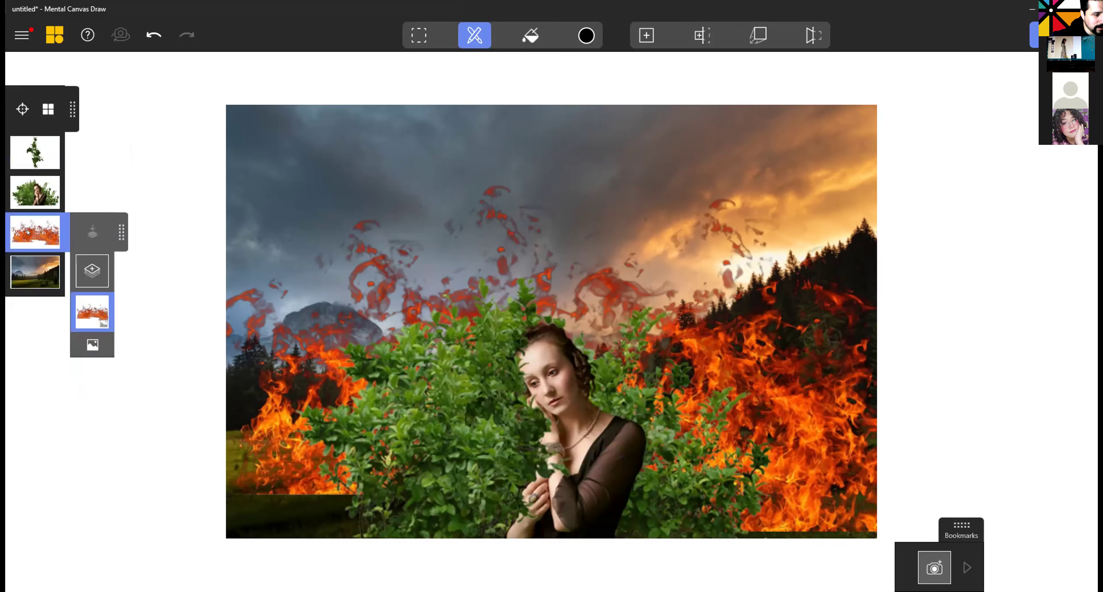
{"action": "mouse_move", "coordinate": [35, 232]}
{"action": "left_mouse_down"}
{"action": "mouse_move", "coordinate": [34, 195]}
{"action": "mouse_move", "coordinate": [33, 248]}
{"action": "mouse_move", "coordinate": [35, 234]}
{"action": "left_mouse_up"}
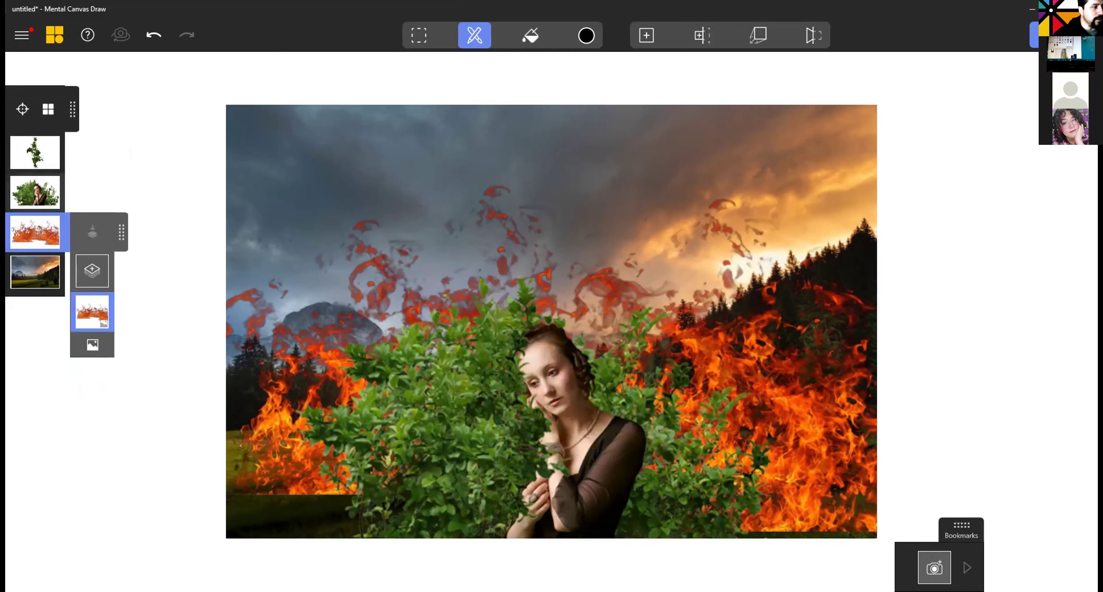
Go through the canvases one by one, ending on the leafy branch, and bookmark the frontal view of the composition
{"action": "left_click", "coordinate": [35, 152]}
{"action": "left_click", "coordinate": [35, 231]}
{"action": "left_click", "coordinate": [33, 194]}
{"action": "left_click", "coordinate": [35, 272]}
{"action": "left_click", "coordinate": [35, 231]}
{"action": "left_click", "coordinate": [34, 192]}
{"action": "left_click", "coordinate": [36, 158]}
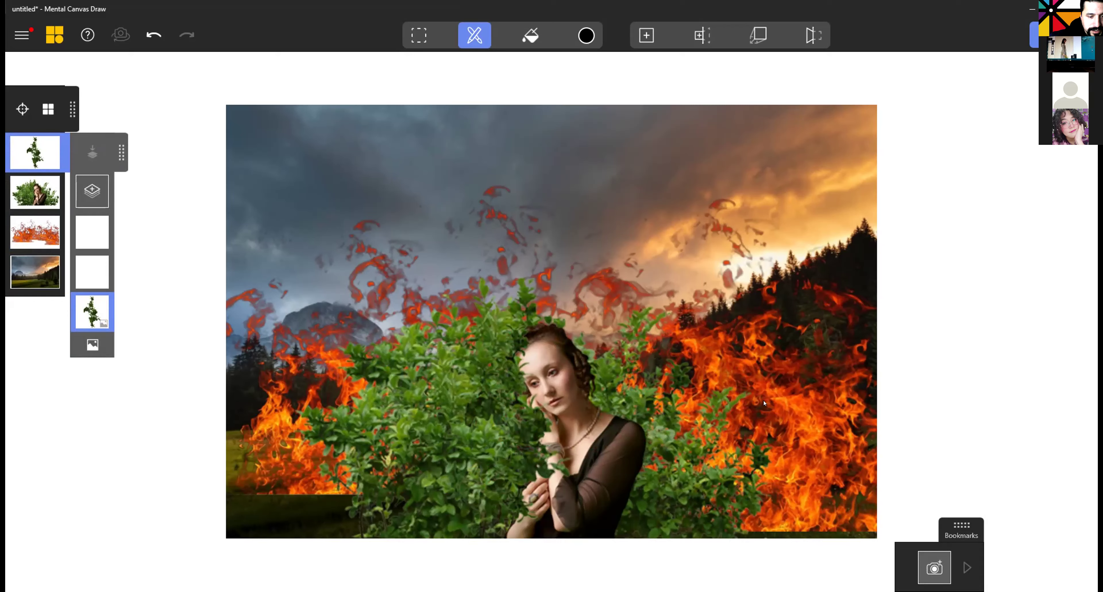
{"action": "left_click", "coordinate": [935, 568]}
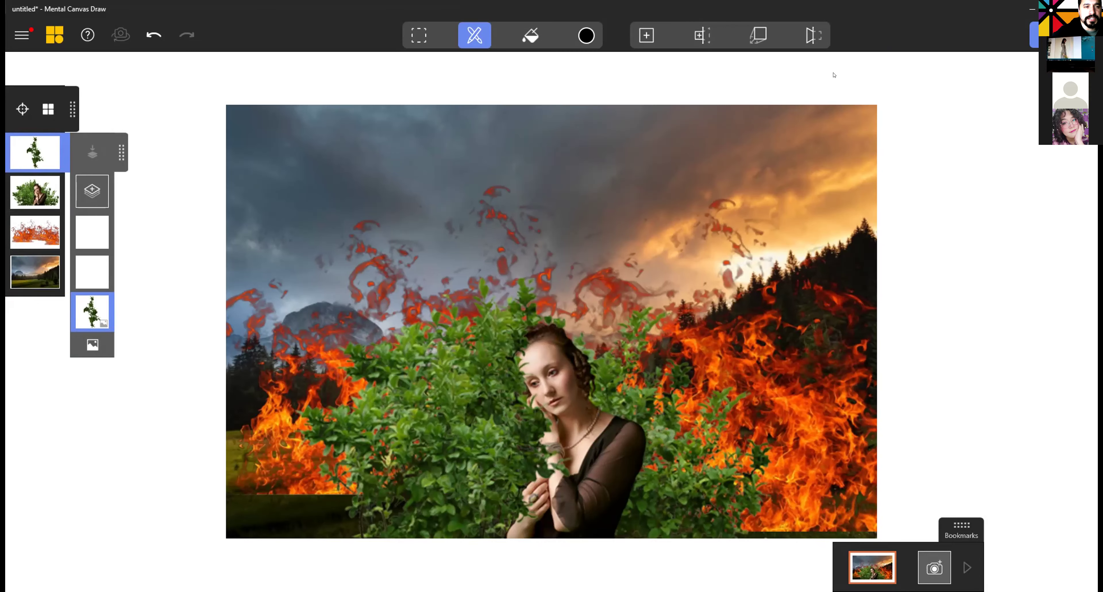
Move the leafy branch canvas forward in depth, well in front of the woman, checking its placement from several preview angles
{"action": "left_click", "coordinate": [757, 34]}
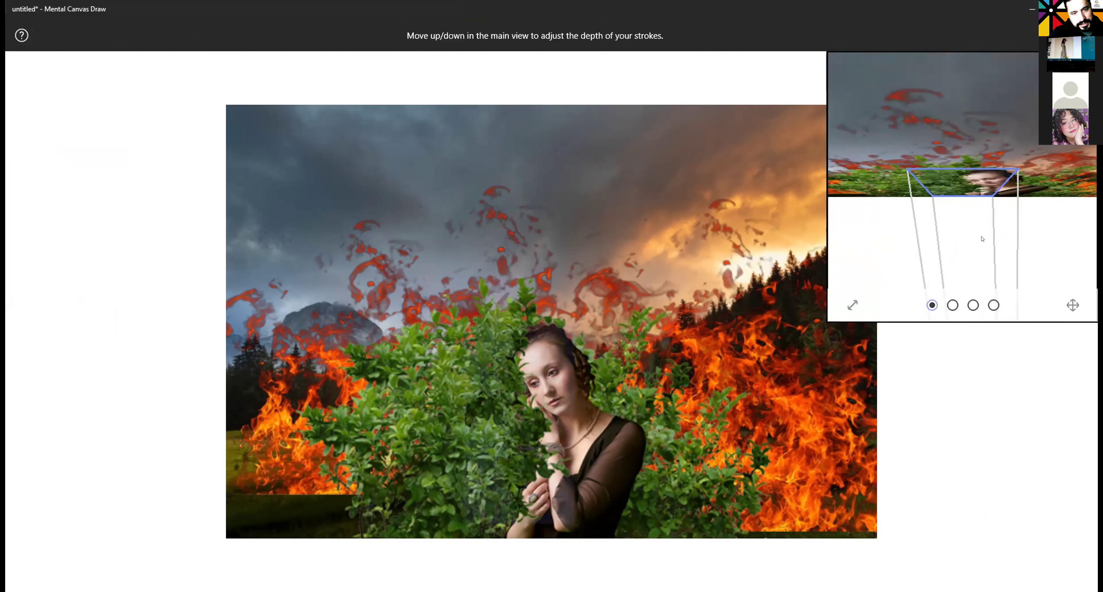
{"action": "left_click", "coordinate": [953, 305]}
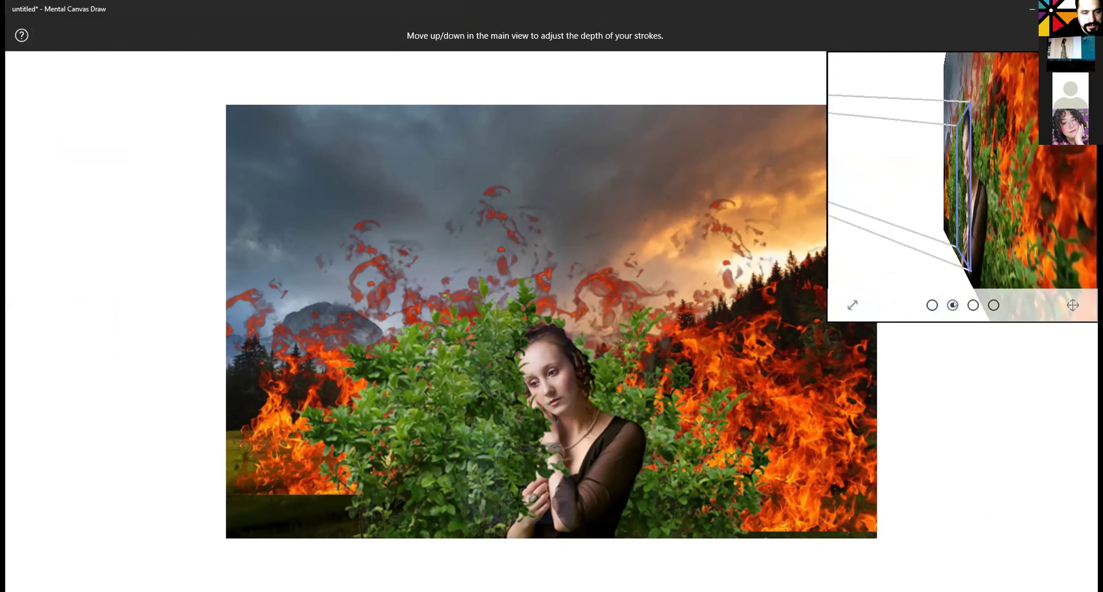
{"action": "left_click", "coordinate": [973, 305]}
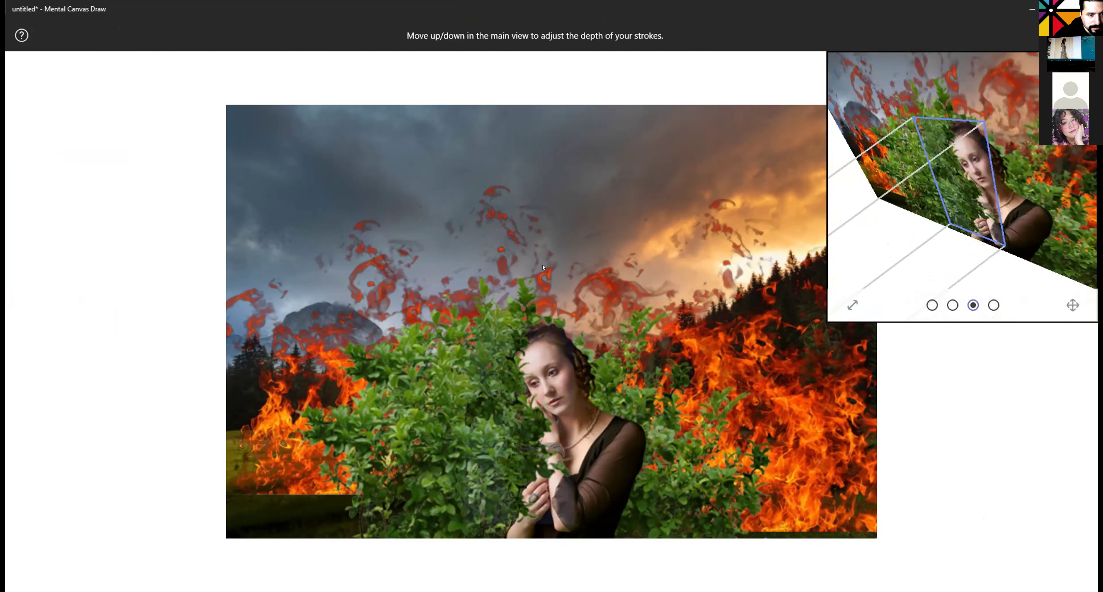
{"action": "left_click_drag", "start_coordinate": [545, 271], "coordinate": [492, 294]}
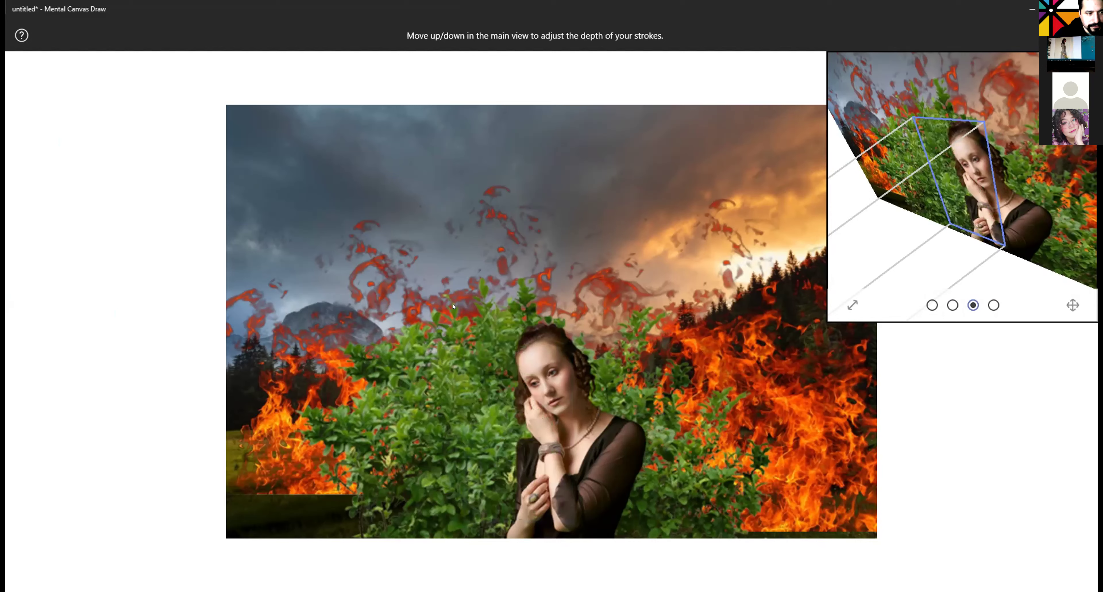
{"action": "left_click_drag", "start_coordinate": [543, 271], "coordinate": [715, 250]}
{"action": "left_click_drag", "start_coordinate": [645, 287], "coordinate": [729, 261]}
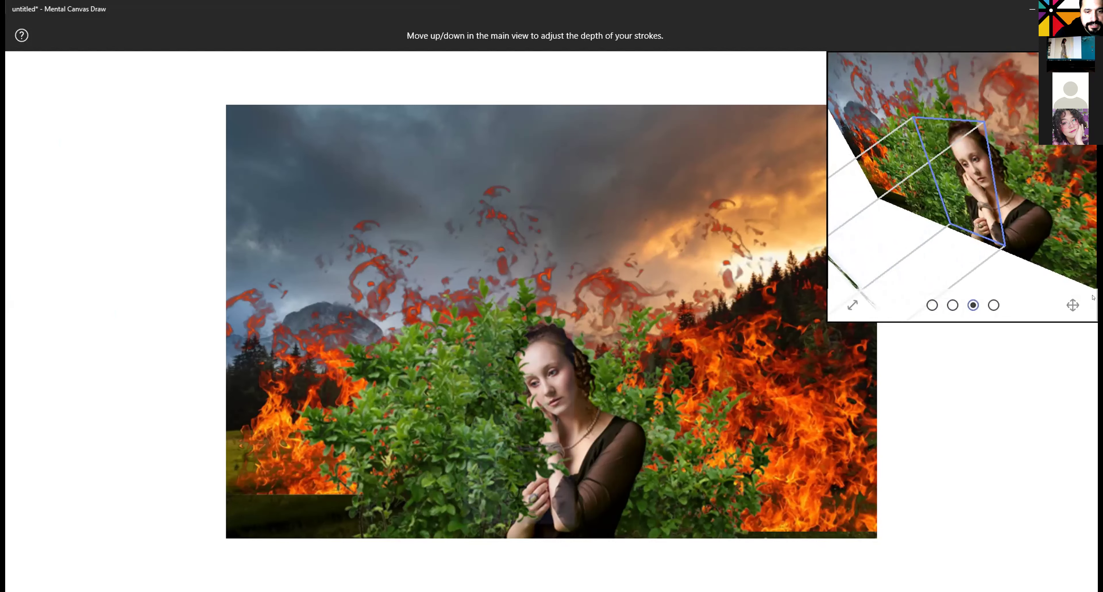
{"action": "key", "text": "Return"}
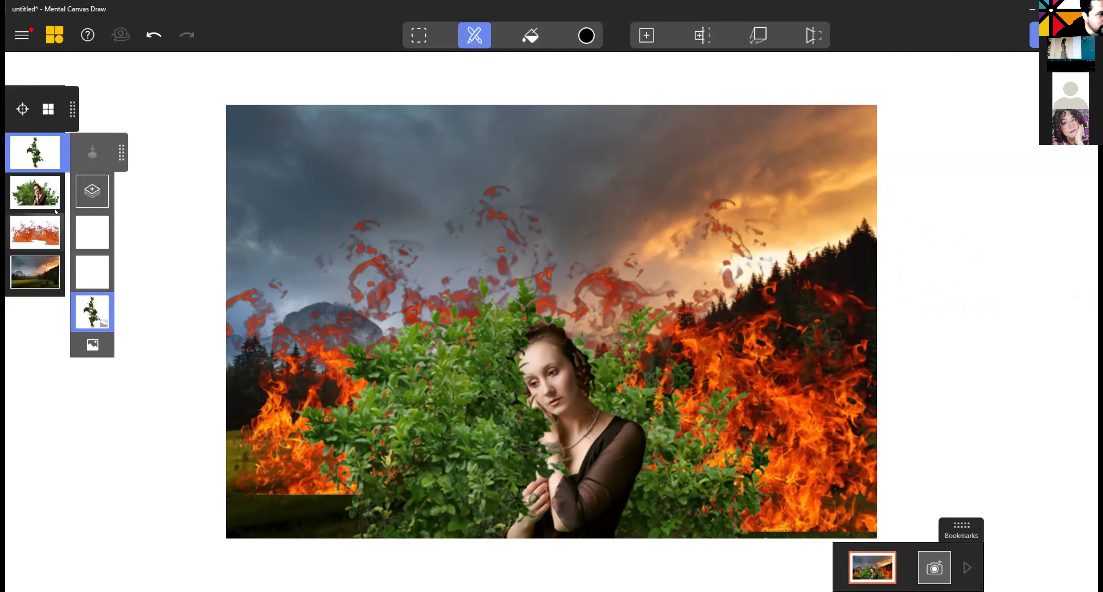
Move the woman and bush canvas forward in depth, keeping it behind the leafy branch
{"action": "left_click", "coordinate": [37, 201]}
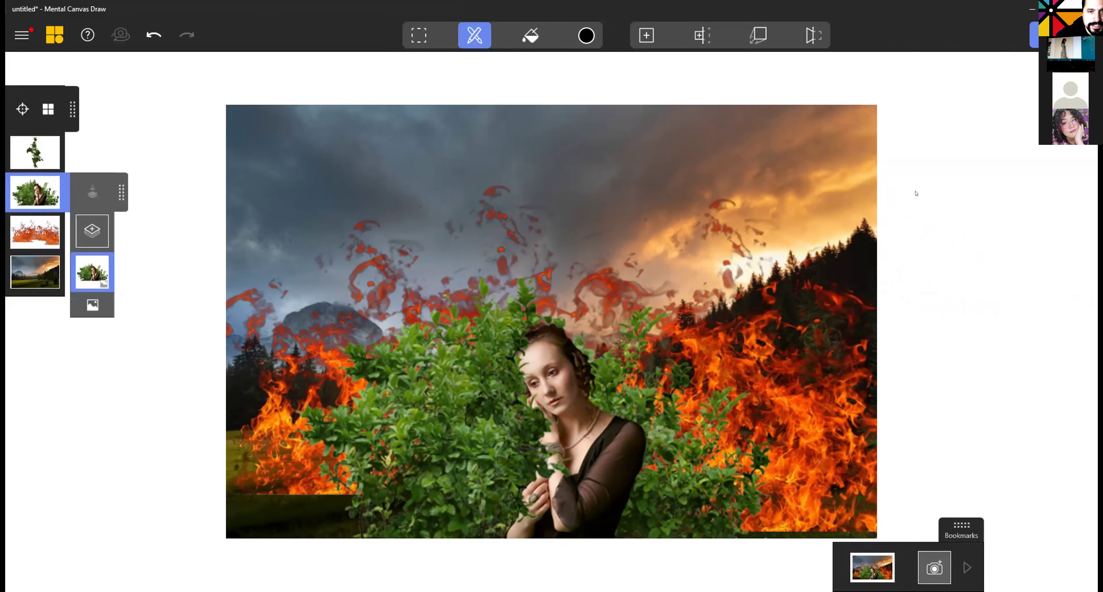
{"action": "left_click", "coordinate": [759, 35]}
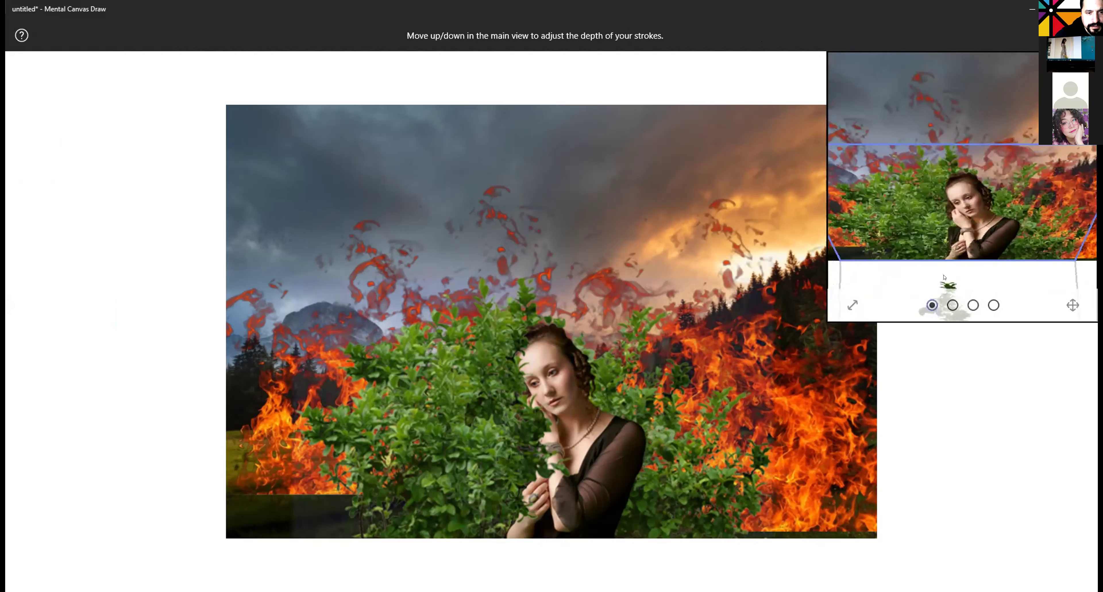
{"action": "left_click_drag", "start_coordinate": [715, 353], "coordinate": [845, 370]}
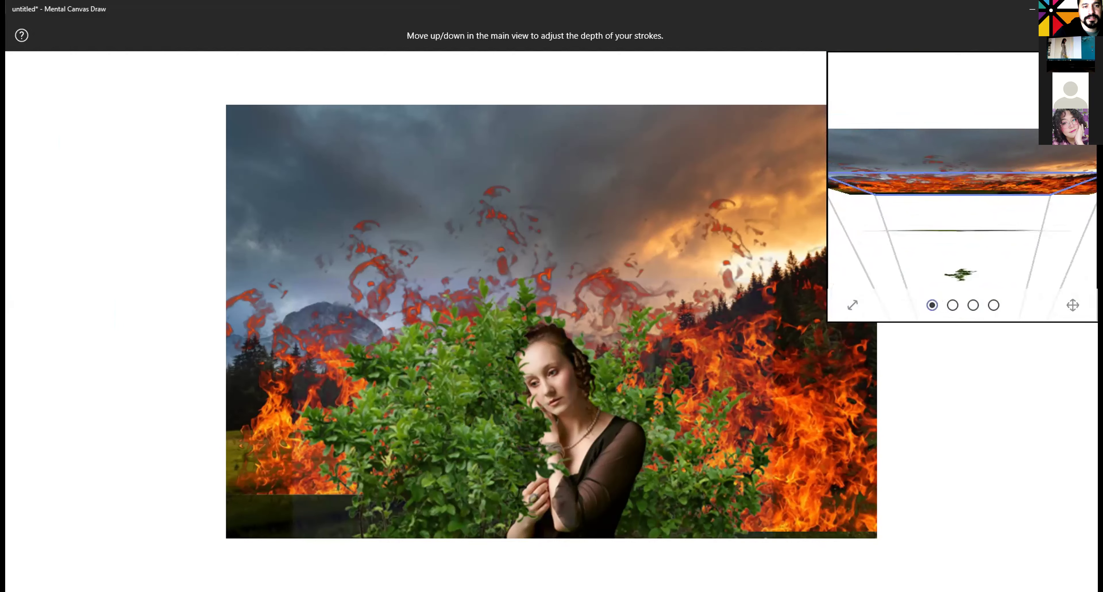
{"action": "left_click", "coordinate": [1061, 35]}
Move the flames canvas forward in depth so it sits between the landscape and the woman and bush
{"action": "left_click", "coordinate": [35, 231]}
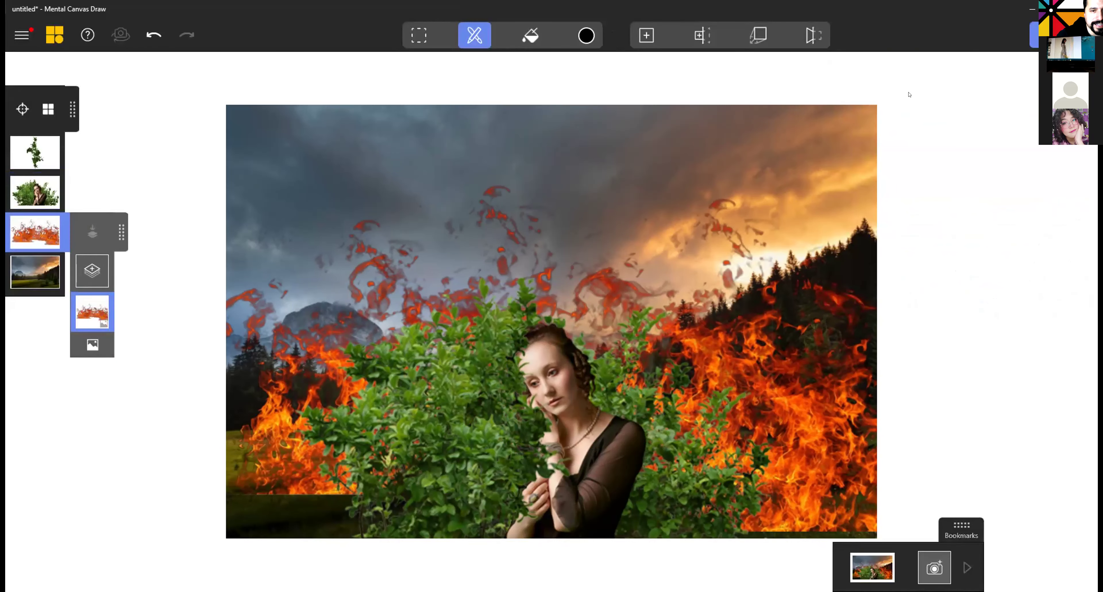
{"action": "left_click", "coordinate": [758, 35]}
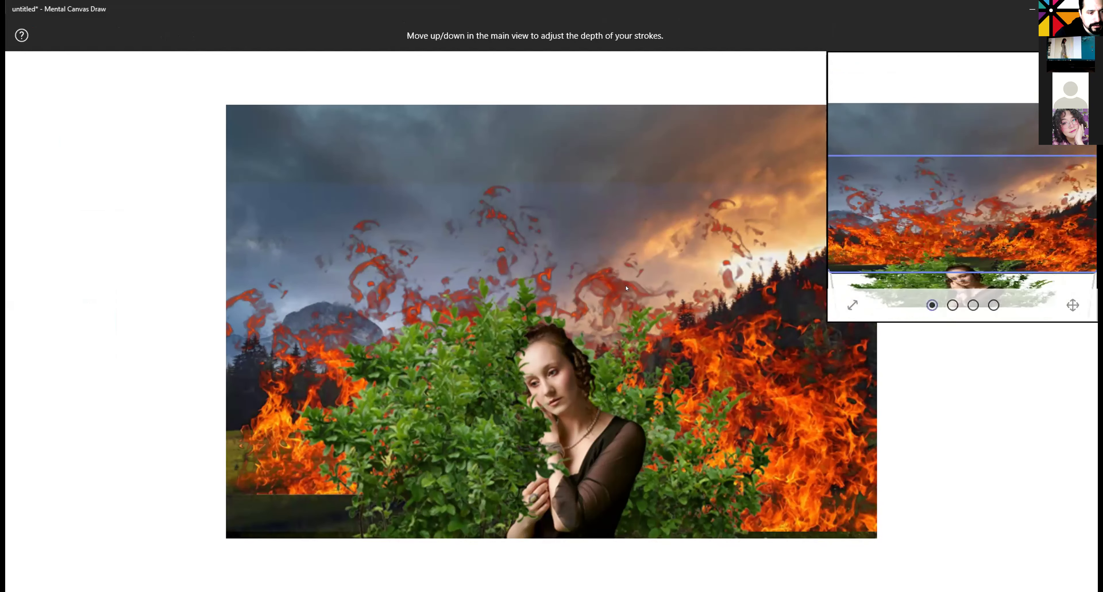
{"action": "left_click_drag", "start_coordinate": [655, 313], "coordinate": [761, 301]}
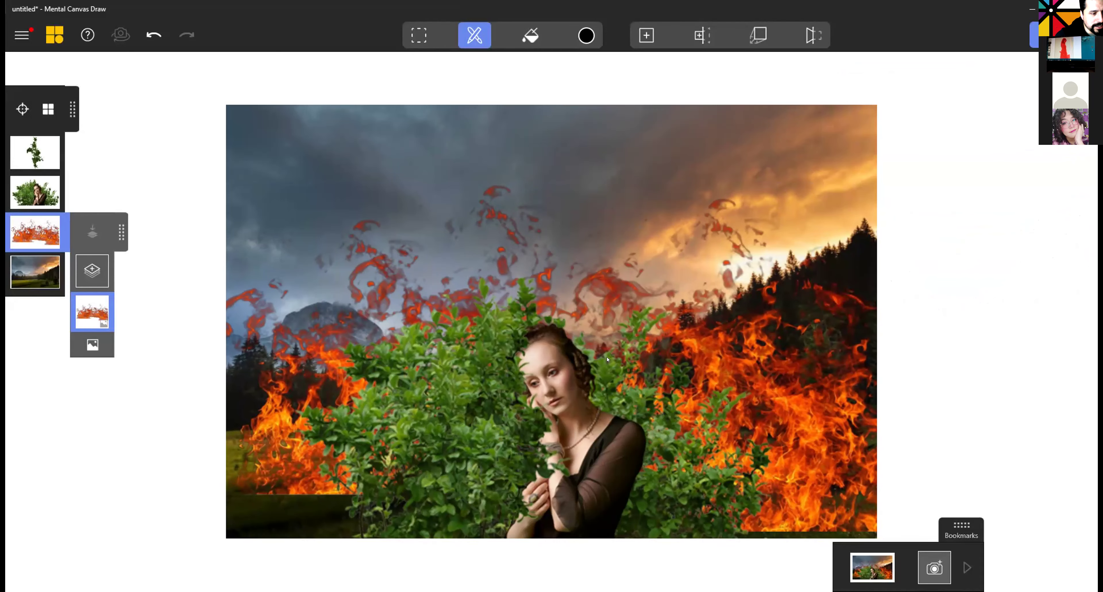
Shift the camera off the centred view, bookmark it as the second view, and recall that bookmark after orbiting
{"action": "middle_click_drag", "start_coordinate": [574, 404], "coordinate": [498, 397]}
{"action": "right_click_drag", "start_coordinate": [498, 398], "coordinate": [469, 344]}
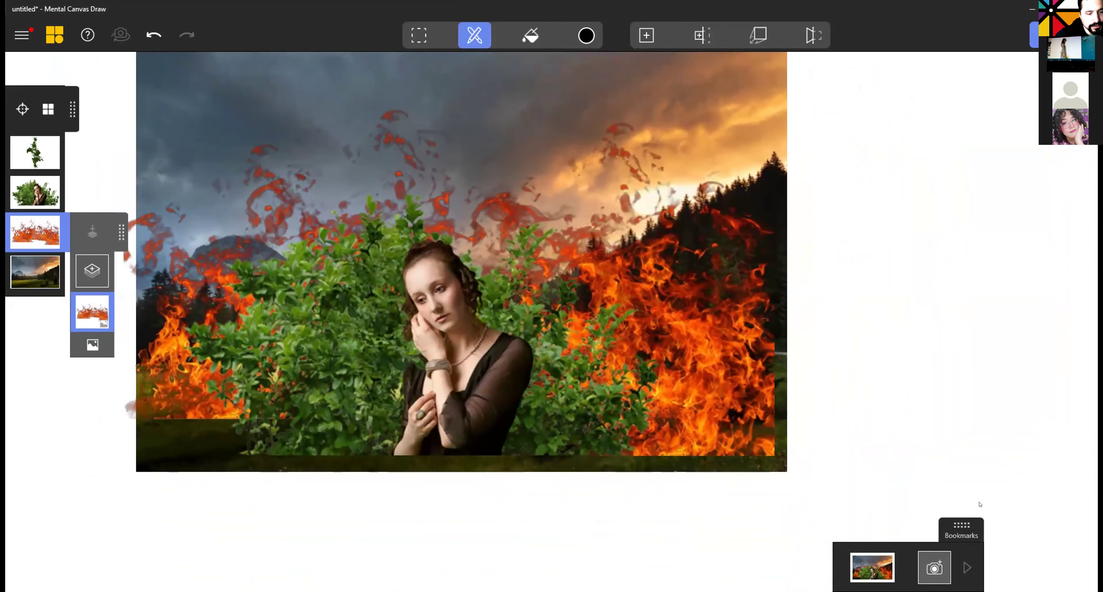
{"action": "left_click", "coordinate": [935, 563]}
{"action": "middle_click_drag", "start_coordinate": [463, 276], "coordinate": [828, 349]}
{"action": "left_click", "coordinate": [872, 567]}
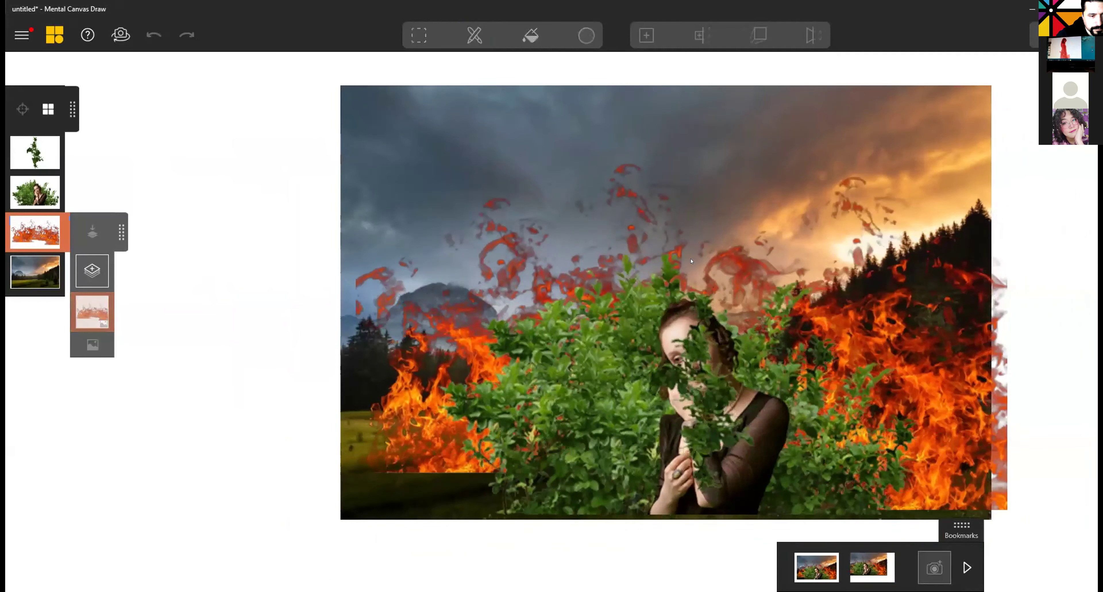
Bookmark a steeply tilted view of the scene and a second, gently tilted view with the landscape's lower edge closer
{"action": "left_click", "coordinate": [874, 567]}
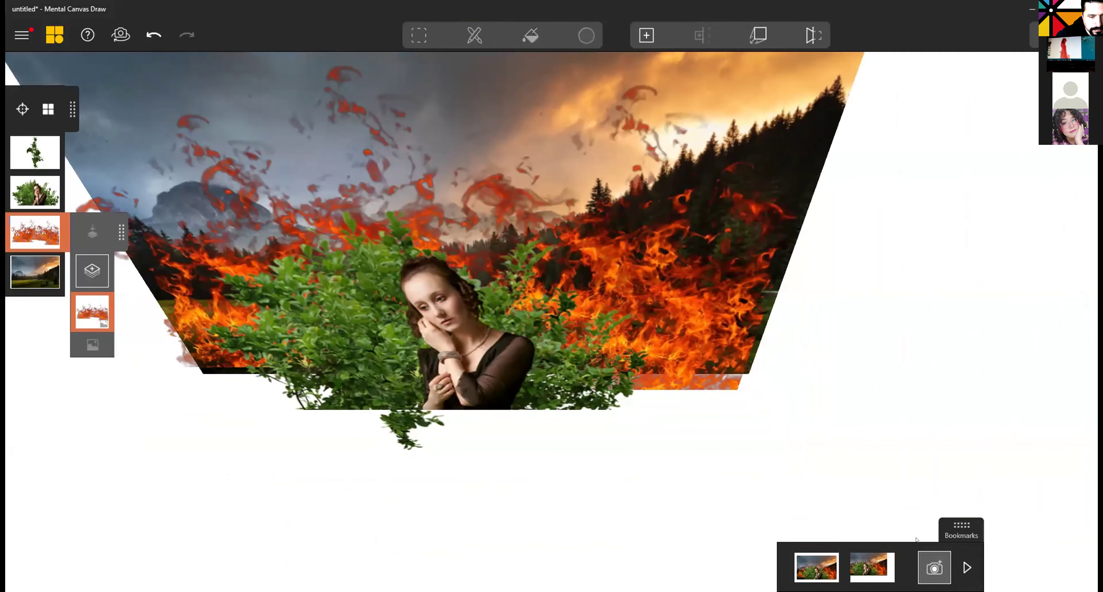
{"action": "left_click", "coordinate": [934, 567]}
{"action": "right_click_drag", "start_coordinate": [643, 214], "coordinate": [653, 148]}
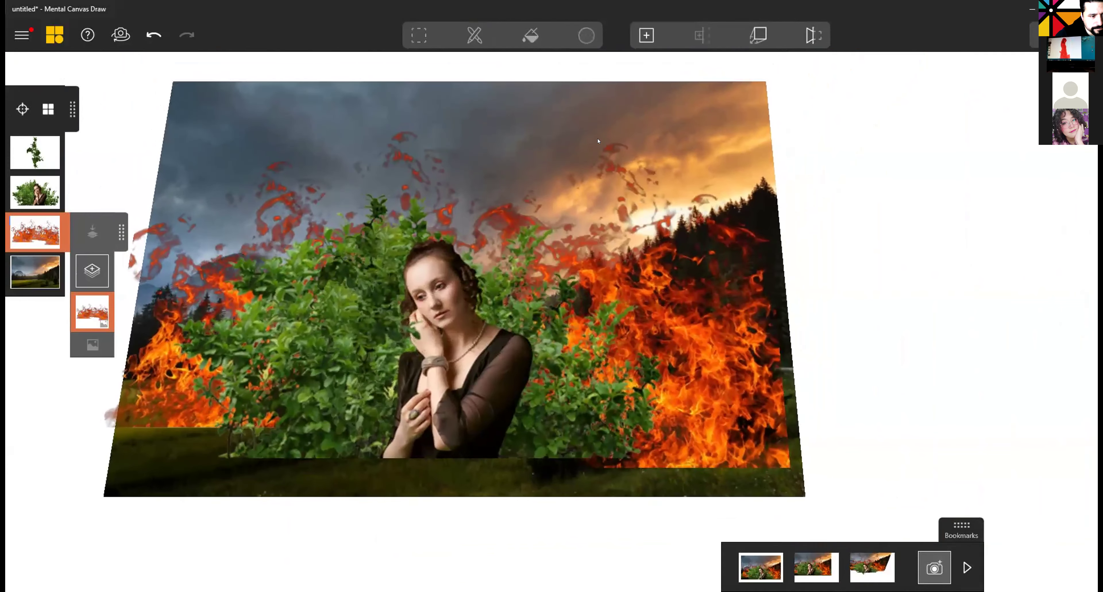
{"action": "left_click", "coordinate": [935, 568]}
Bookmark two views orbited to opposite sides of the scene, and return the camera to a nearly frontal angle
{"action": "middle_click_drag", "start_coordinate": [472, 369], "coordinate": [272, 369]}
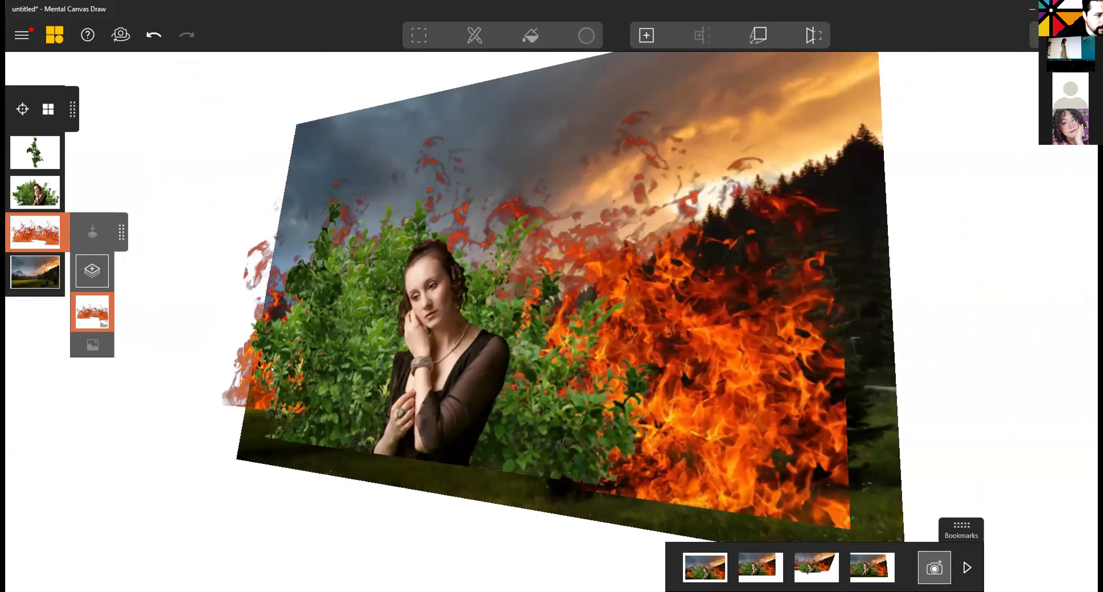
{"action": "left_click", "coordinate": [935, 568]}
{"action": "middle_click_drag", "start_coordinate": [935, 569], "coordinate": [608, 432]}
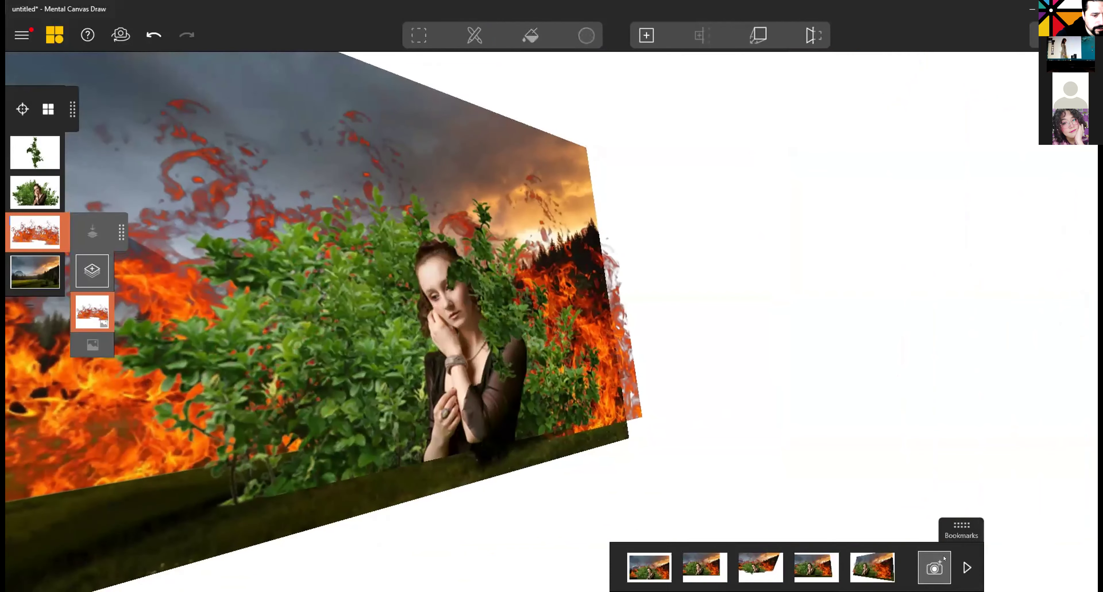
{"action": "left_click", "coordinate": [935, 568]}
{"action": "middle_click_drag", "start_coordinate": [783, 527], "coordinate": [537, 330]}
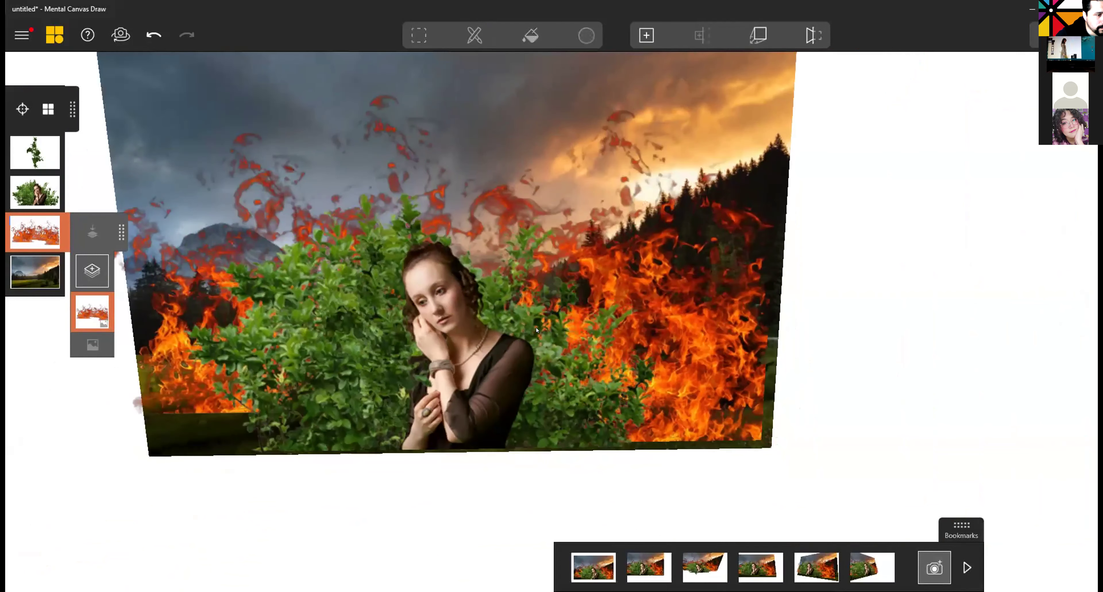